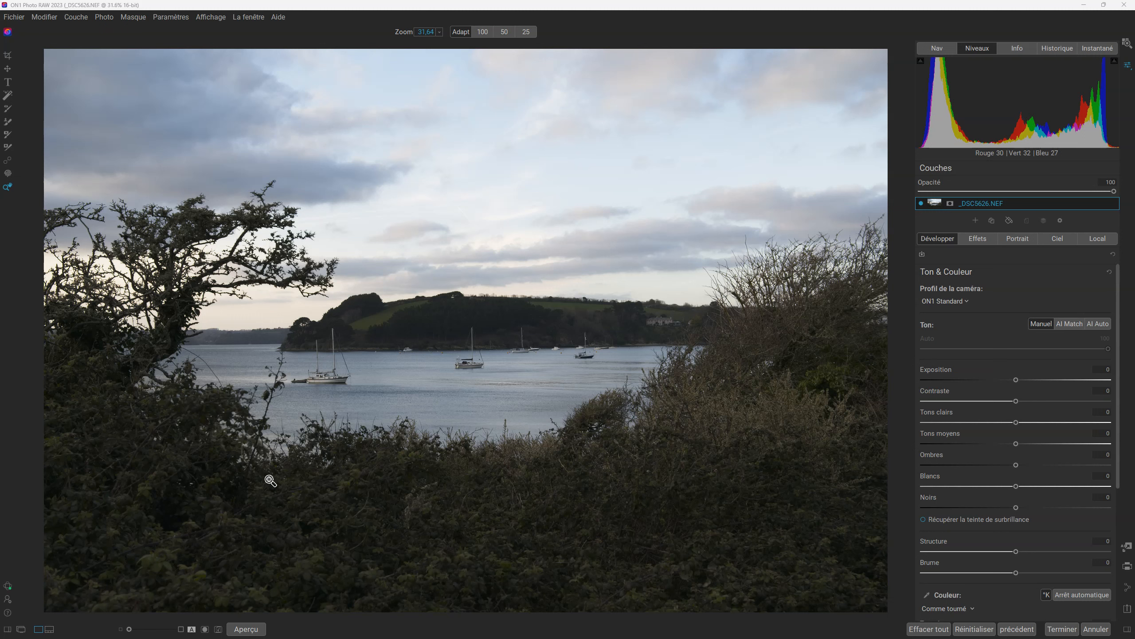
# Set the photo's midtones (Tons moyens) to 30, highlights (Tons clairs) to -54 and shadows (Ombres) to 9
pyautogui.click(273, 473)
pyautogui.moveTo(1016, 444); pyautogui.dragTo(1052, 446)
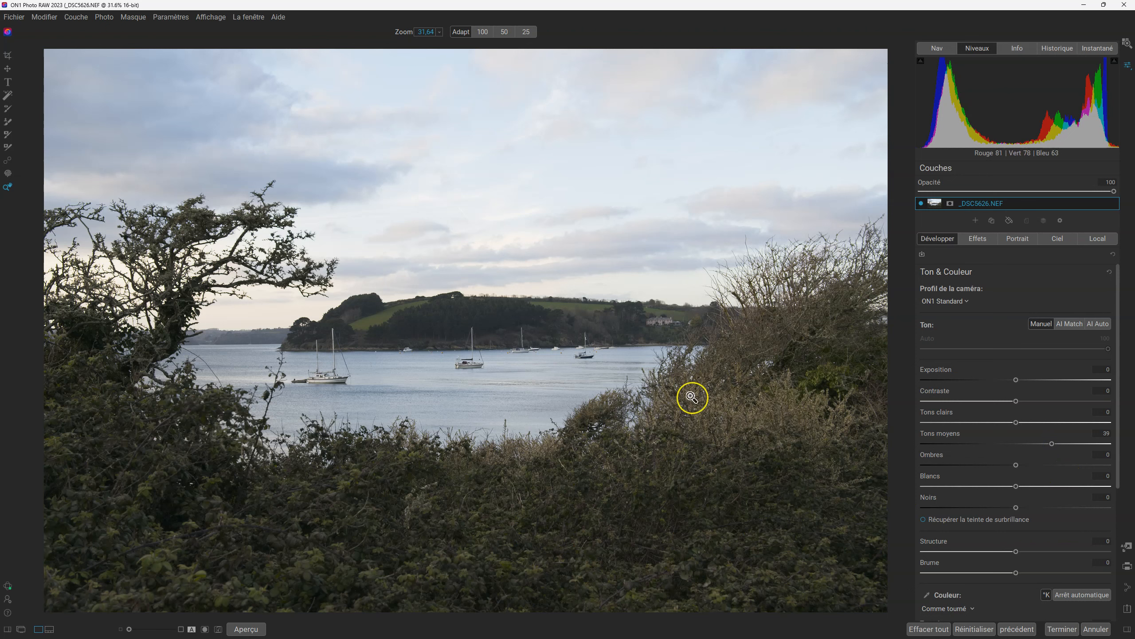
pyautogui.moveTo(1055, 444)
pyautogui.mouseDown()
pyautogui.moveTo(973, 446)
pyautogui.moveTo(1064, 444)
pyautogui.moveTo(1014, 449)
pyautogui.moveTo(1044, 448)
pyautogui.mouseUp()
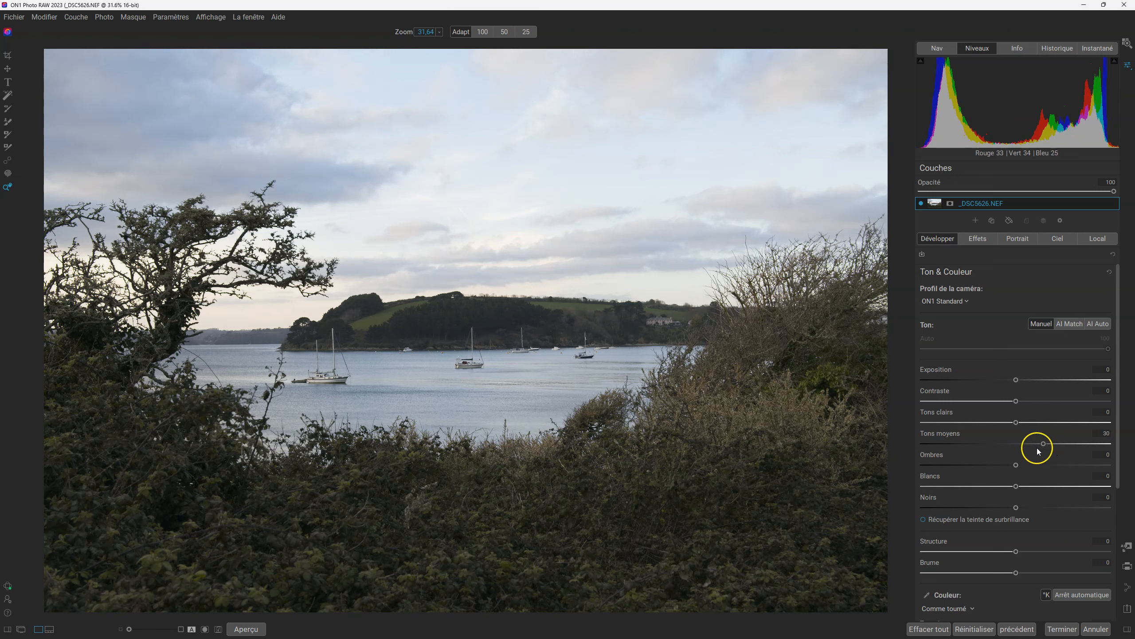
pyautogui.moveTo(1018, 424); pyautogui.dragTo(964, 423)
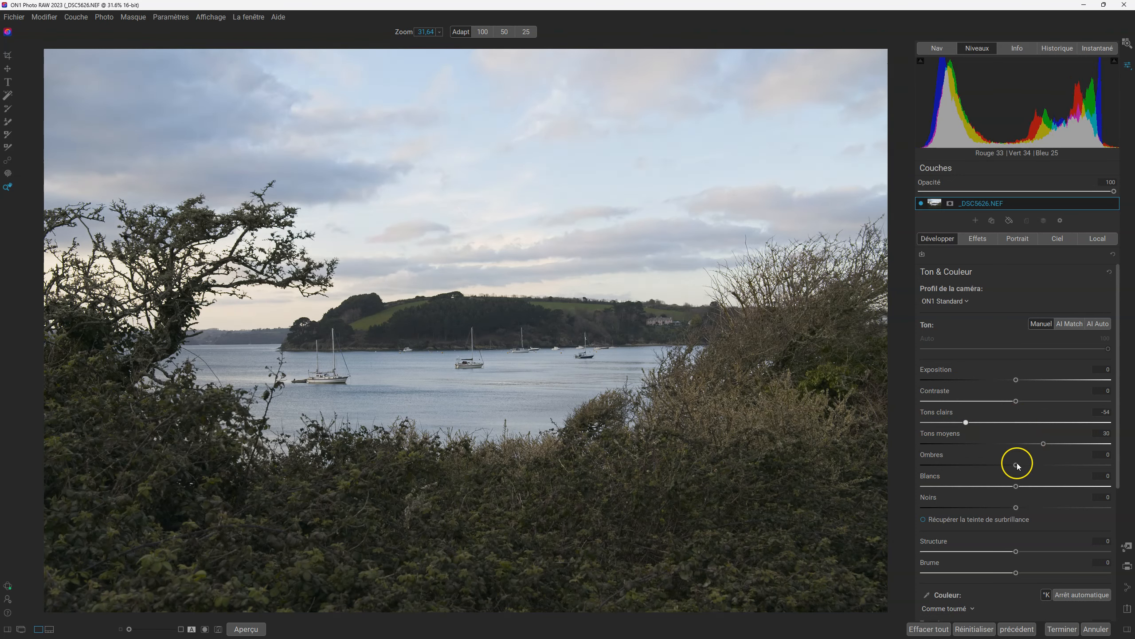
pyautogui.moveTo(1018, 466); pyautogui.dragTo(1026, 466)
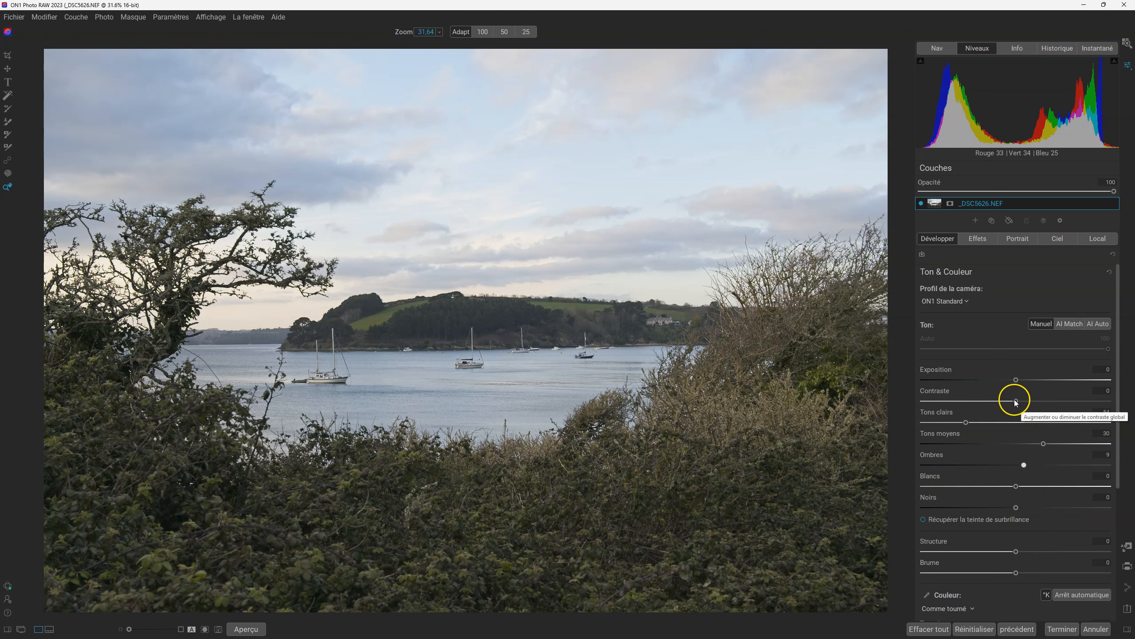
# Try a contrast (Contraste) of 34 on the photo and reset it to its default
pyautogui.moveTo(1017, 403); pyautogui.dragTo(1048, 403)
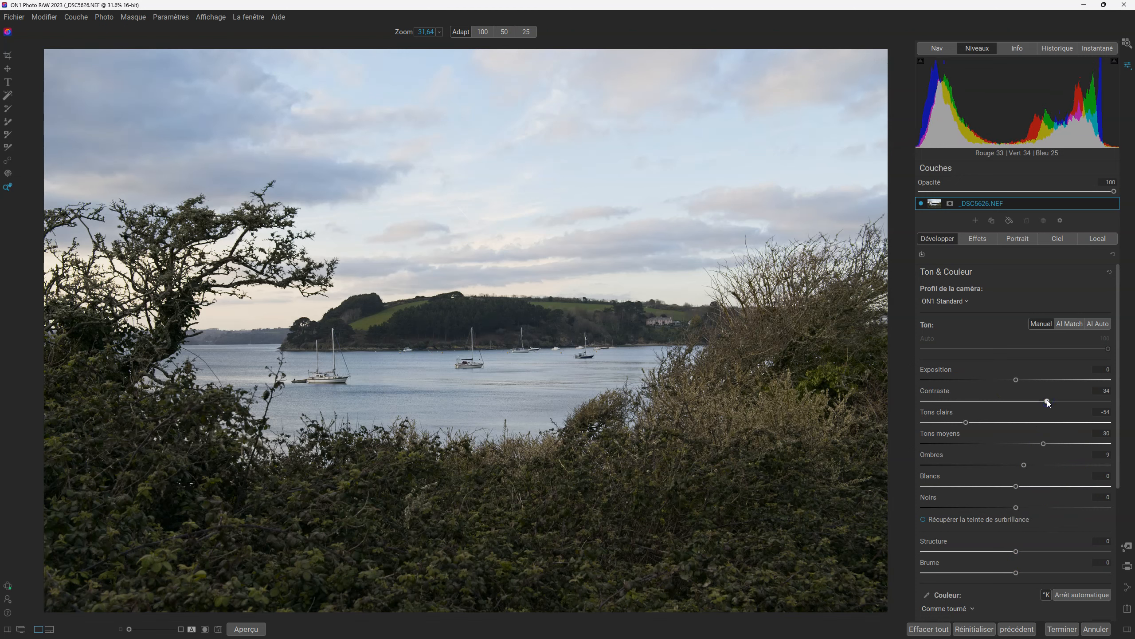
pyautogui.doubleClick(1047, 401)
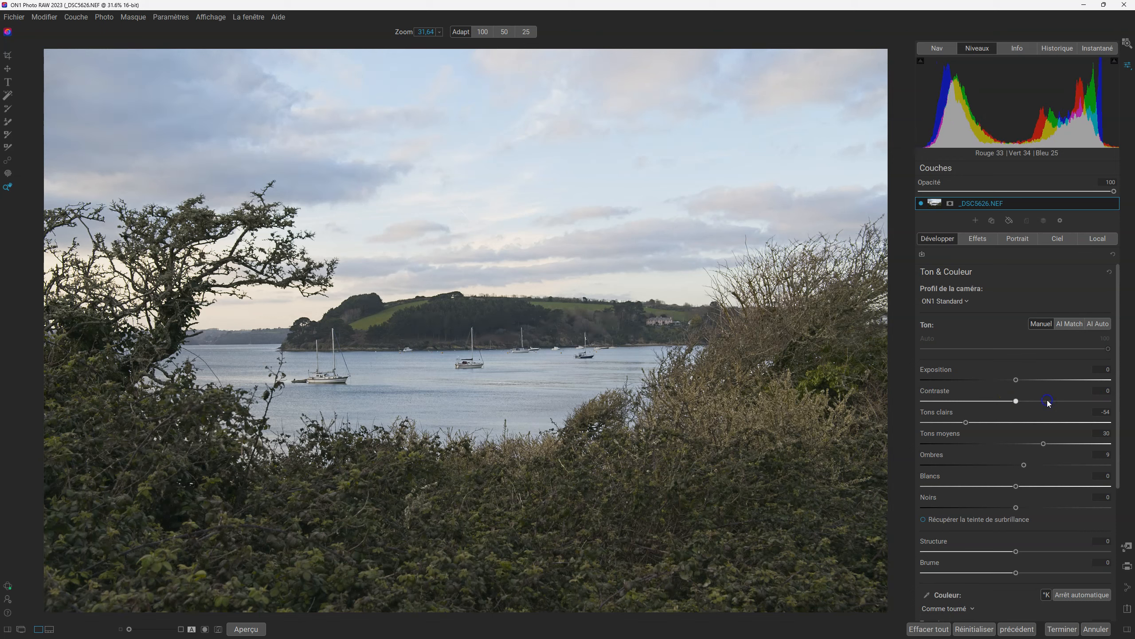
# Set the blacks (Noirs) to -10, the whites (Blancs) to -26 and the highlights (Tons clairs) to -81
pyautogui.moveTo(1016, 507); pyautogui.dragTo(1006, 508)
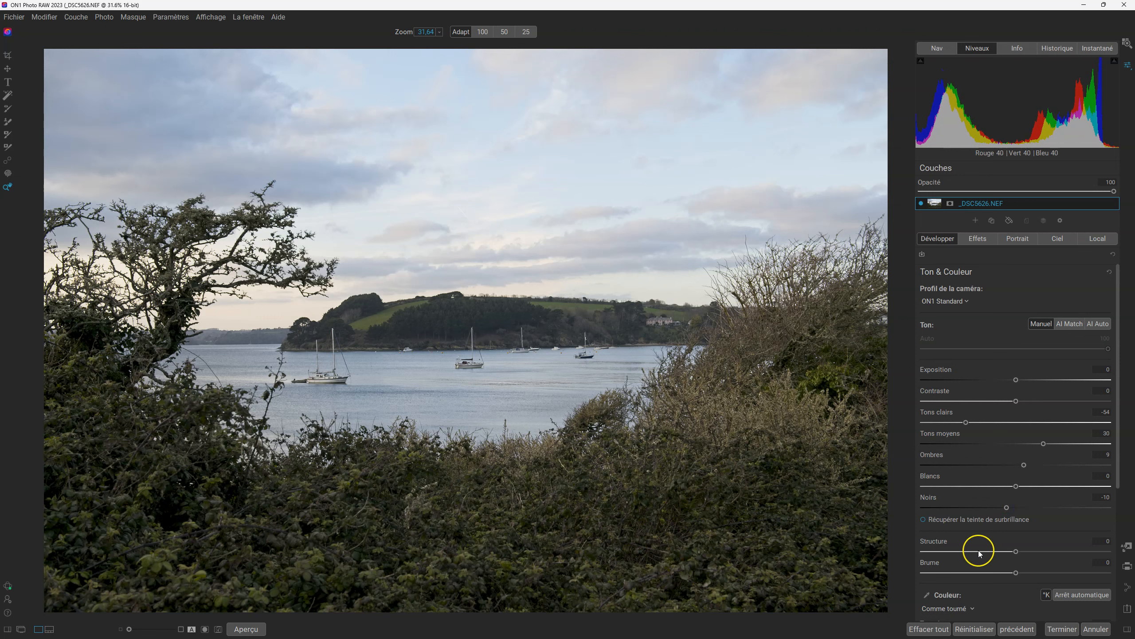
pyautogui.moveTo(1018, 488); pyautogui.dragTo(990, 478)
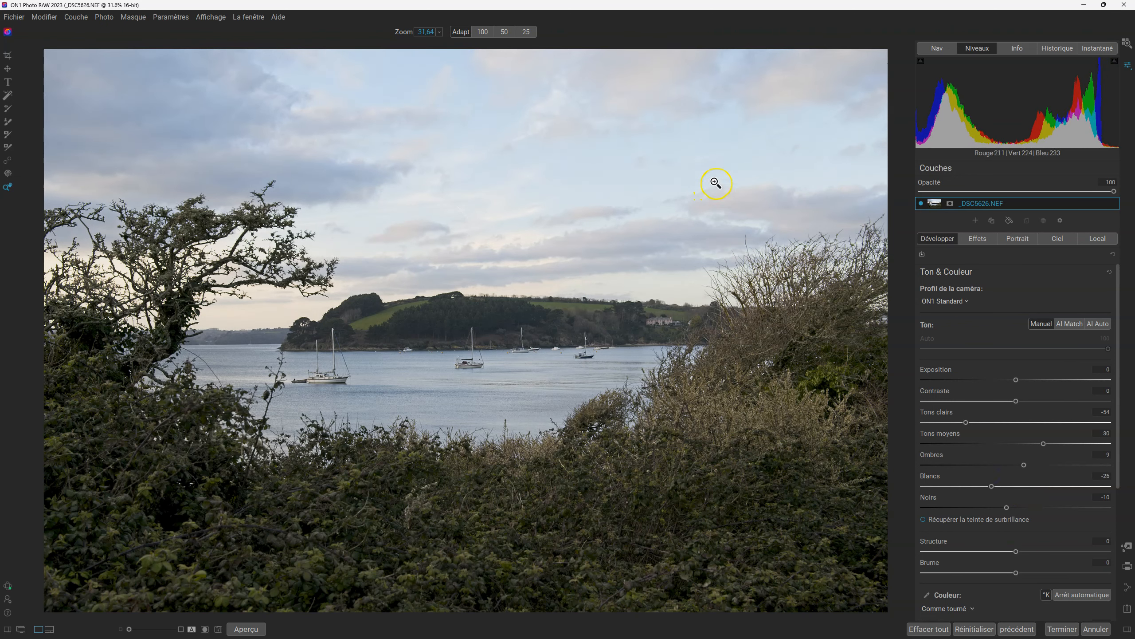
pyautogui.moveTo(965, 425); pyautogui.dragTo(942, 425)
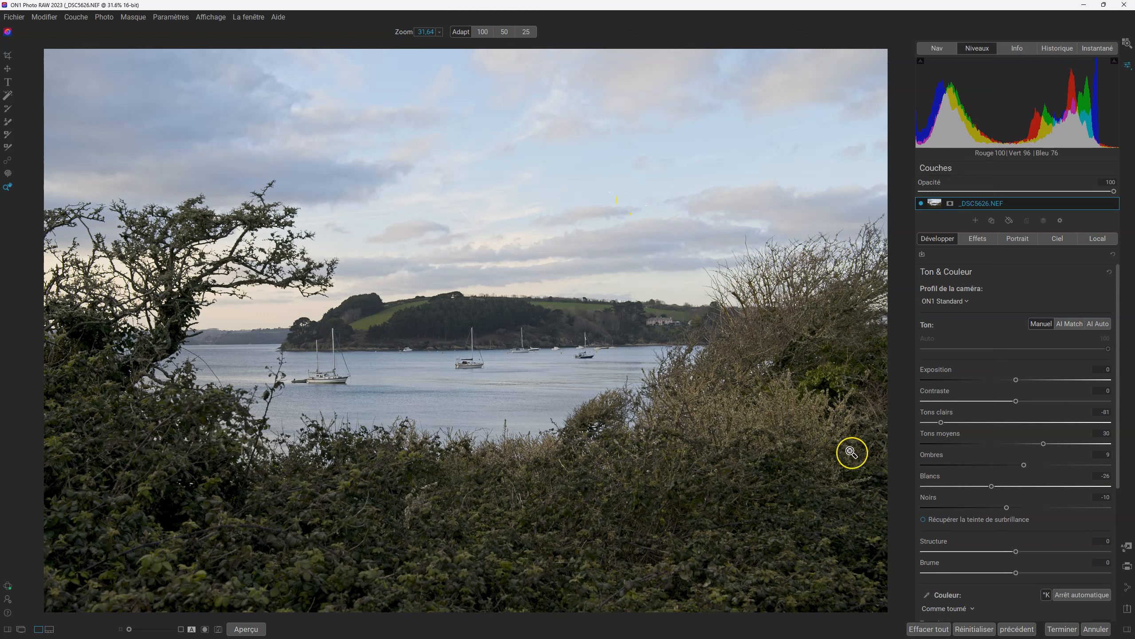
# Try different positive and negative haze amounts on the photo and settle on a haze (Brume) of -40
pyautogui.click(1016, 573)
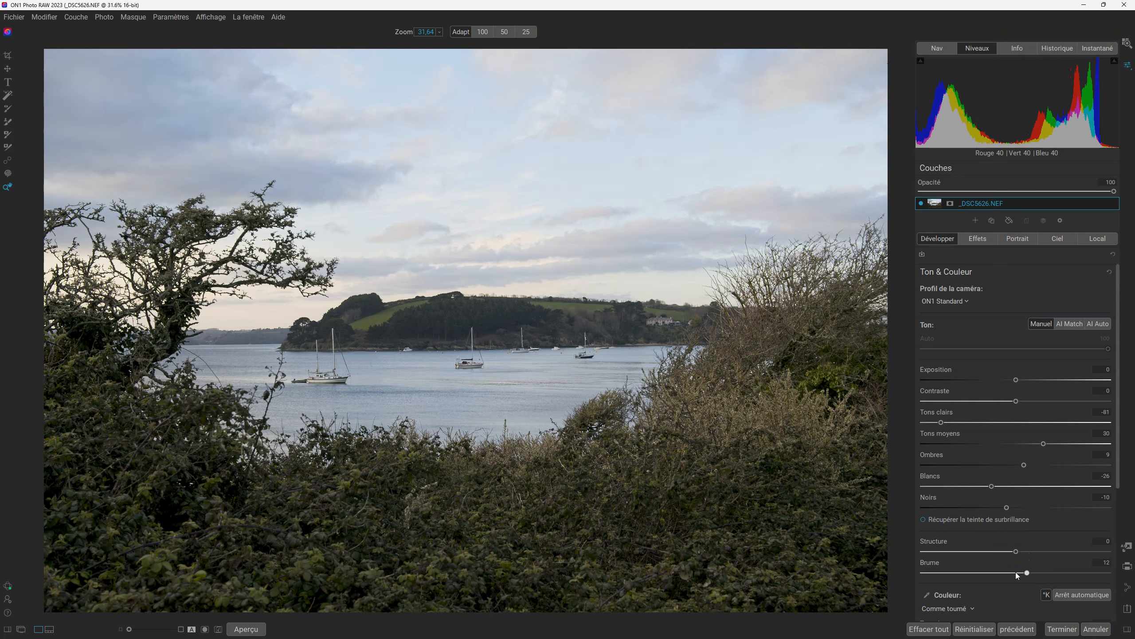
pyautogui.scroll(-5, 1017, 573)
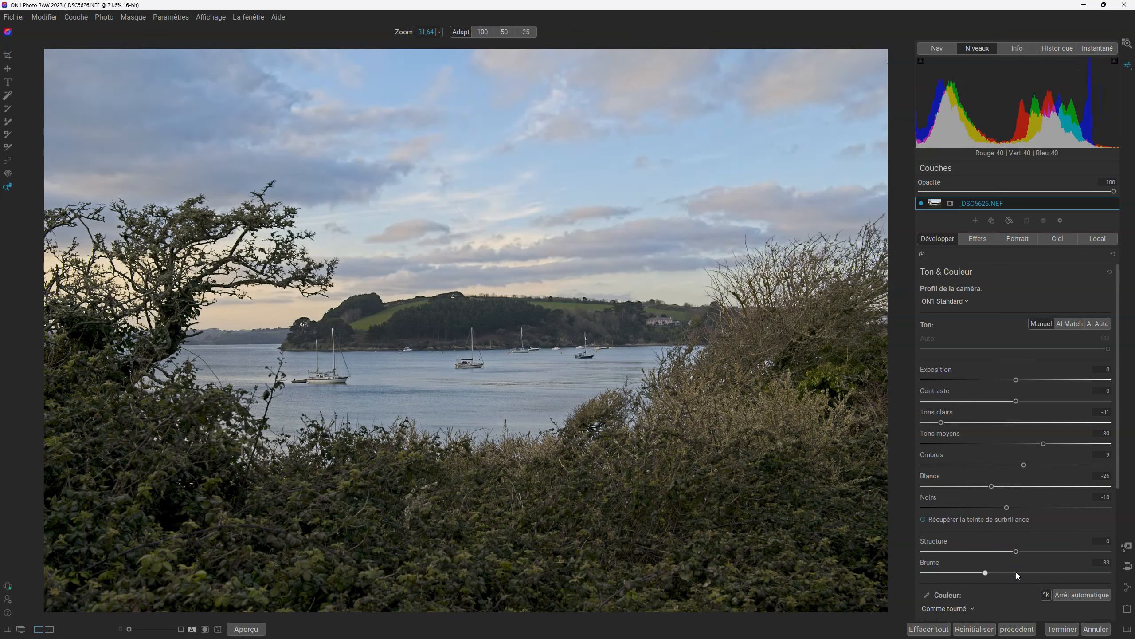
pyautogui.scroll(1, 1016, 572)
pyautogui.scroll(1, 1017, 571)
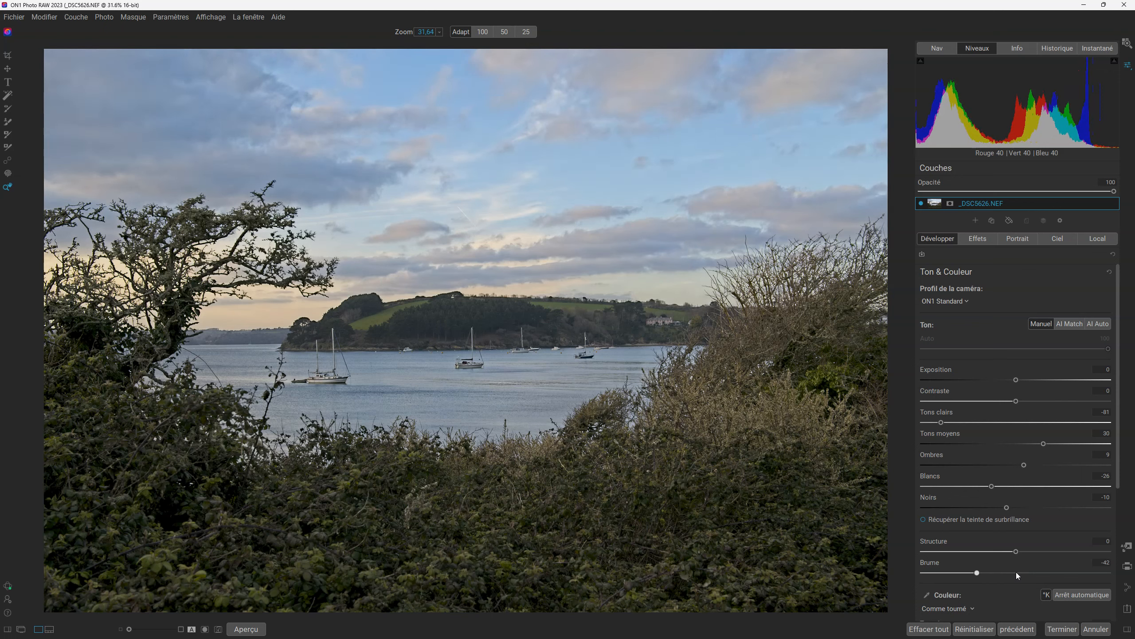
pyautogui.scroll(-4, 1017, 572)
pyautogui.scroll(1, 1016, 571)
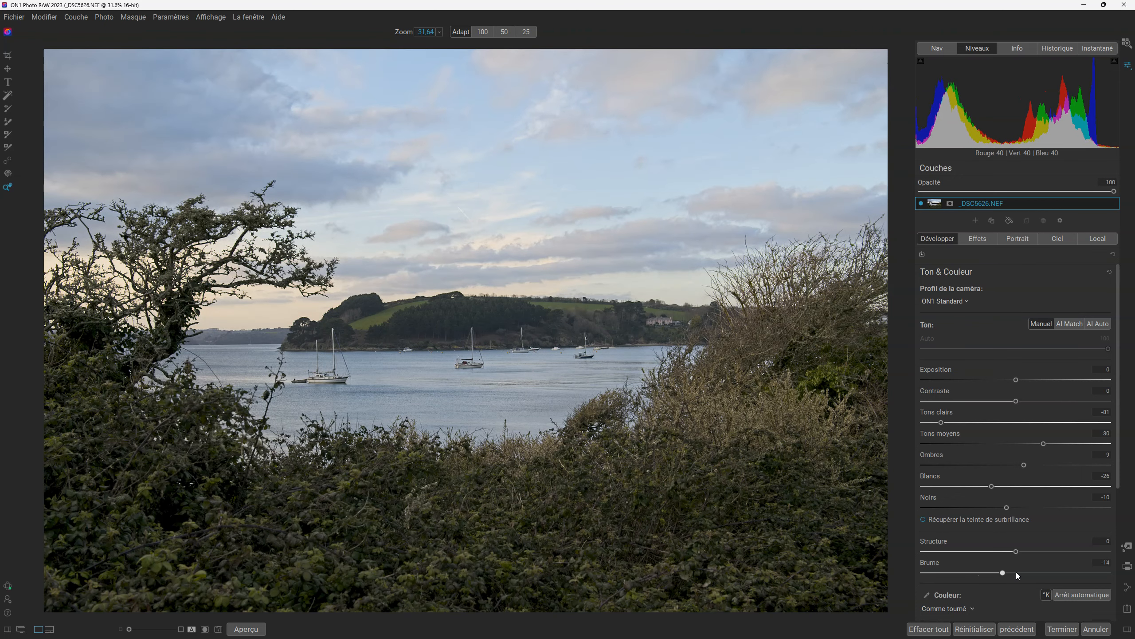
pyautogui.scroll(-1, 1017, 571)
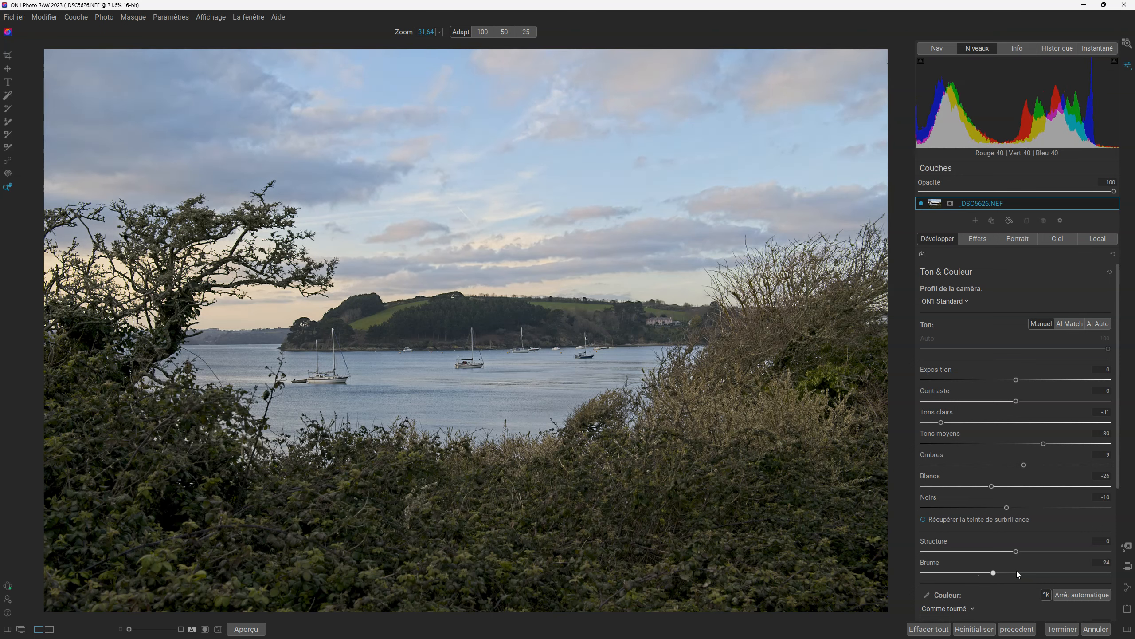
pyautogui.scroll(-5, 1016, 572)
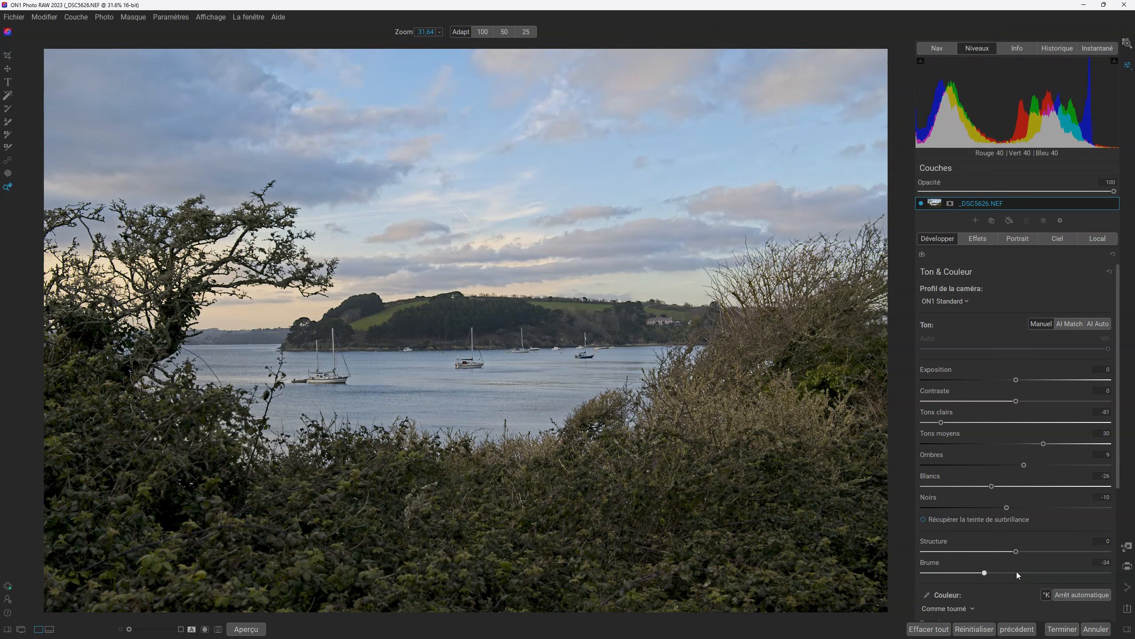
pyautogui.scroll(2, 1016, 572)
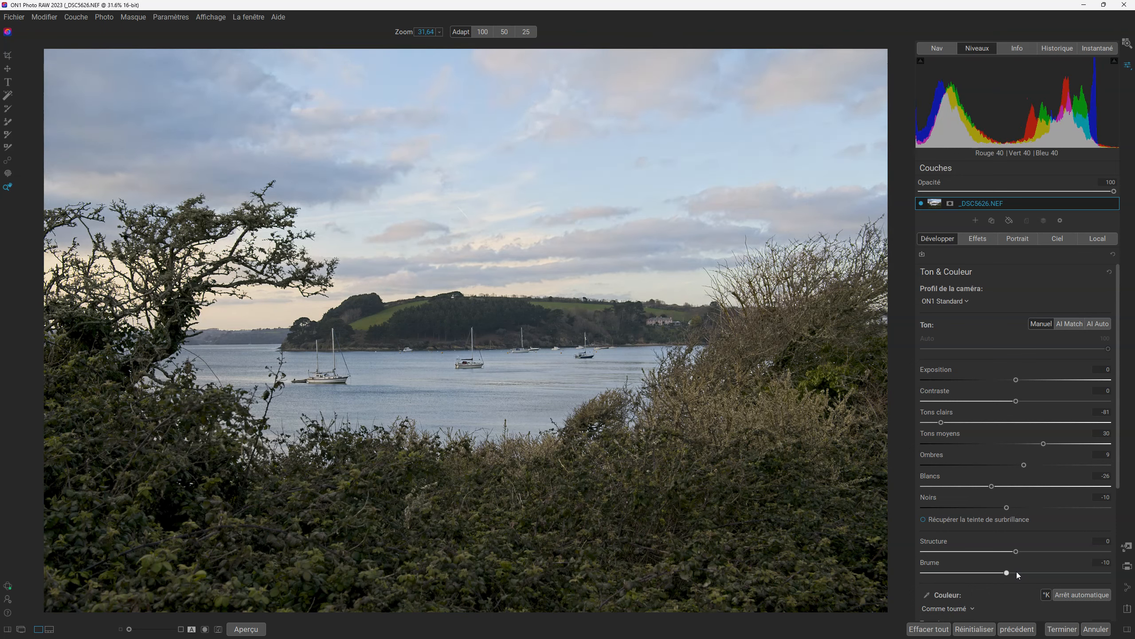
pyautogui.scroll(1, 1017, 572)
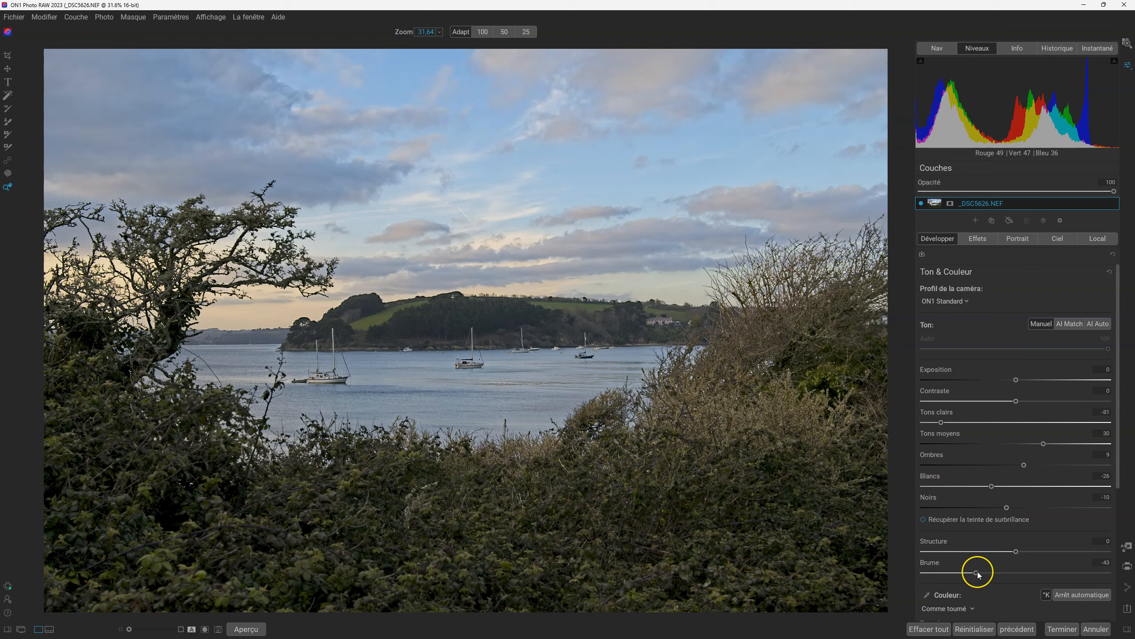
pyautogui.moveTo(976, 573)
pyautogui.mouseDown()
pyautogui.moveTo(990, 574)
pyautogui.moveTo(963, 573)
pyautogui.moveTo(1004, 574)
pyautogui.moveTo(963, 574)
pyautogui.moveTo(992, 575)
pyautogui.moveTo(980, 574)
pyautogui.mouseUp()
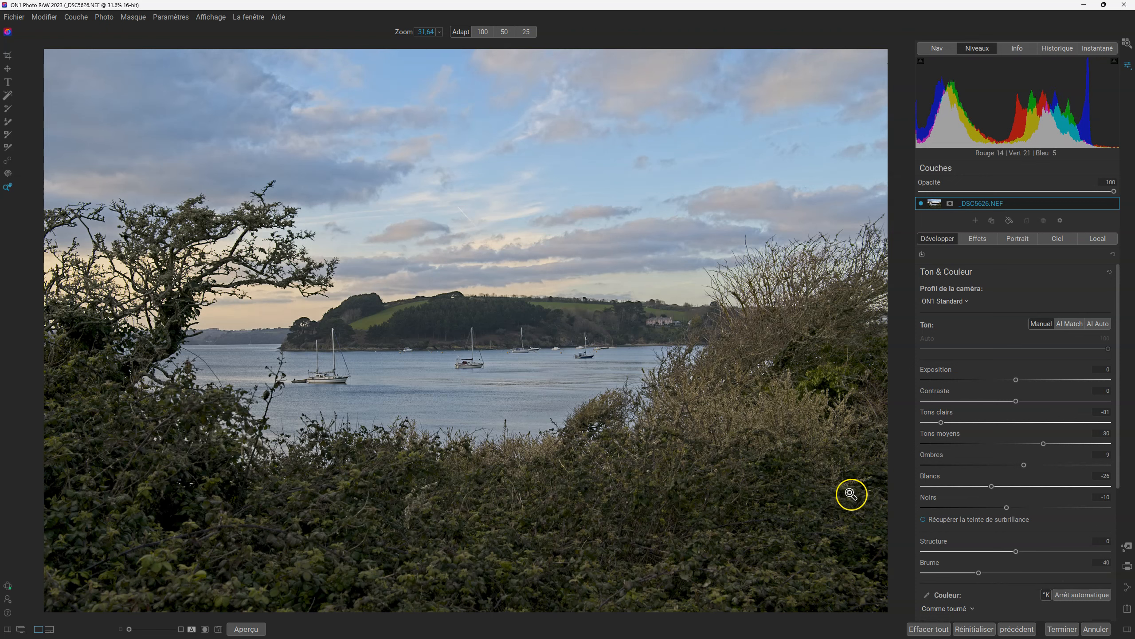
# Compare the original and edited photo in a split before/after view, shifting the divider across the image, and return to the full view
pyautogui.click(218, 629)
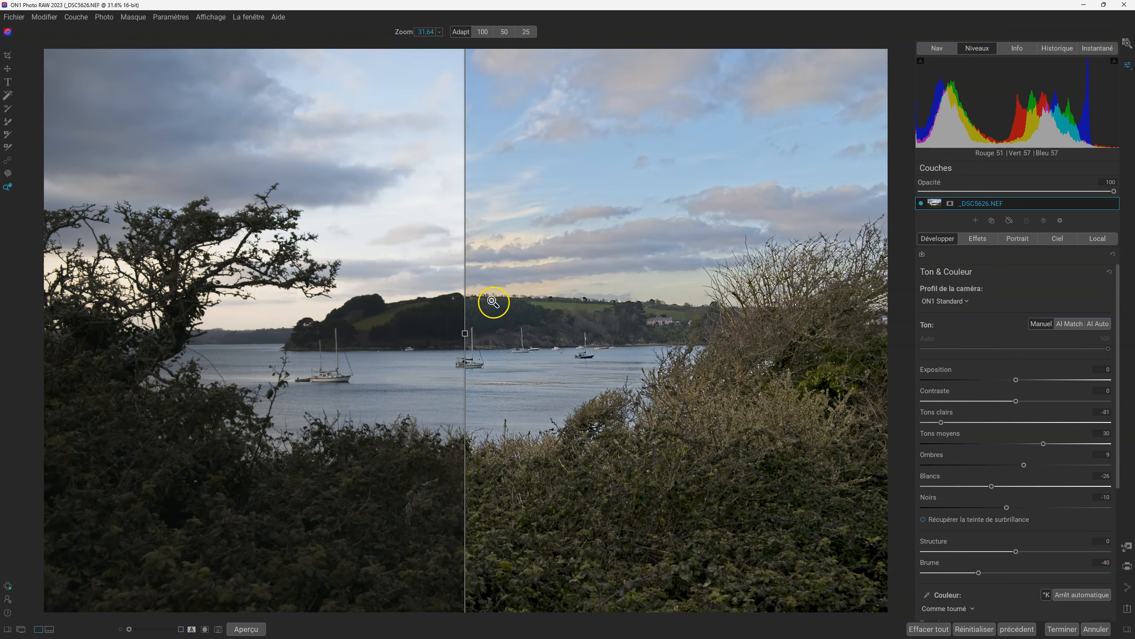
pyautogui.moveTo(465, 335); pyautogui.dragTo(77, 350)
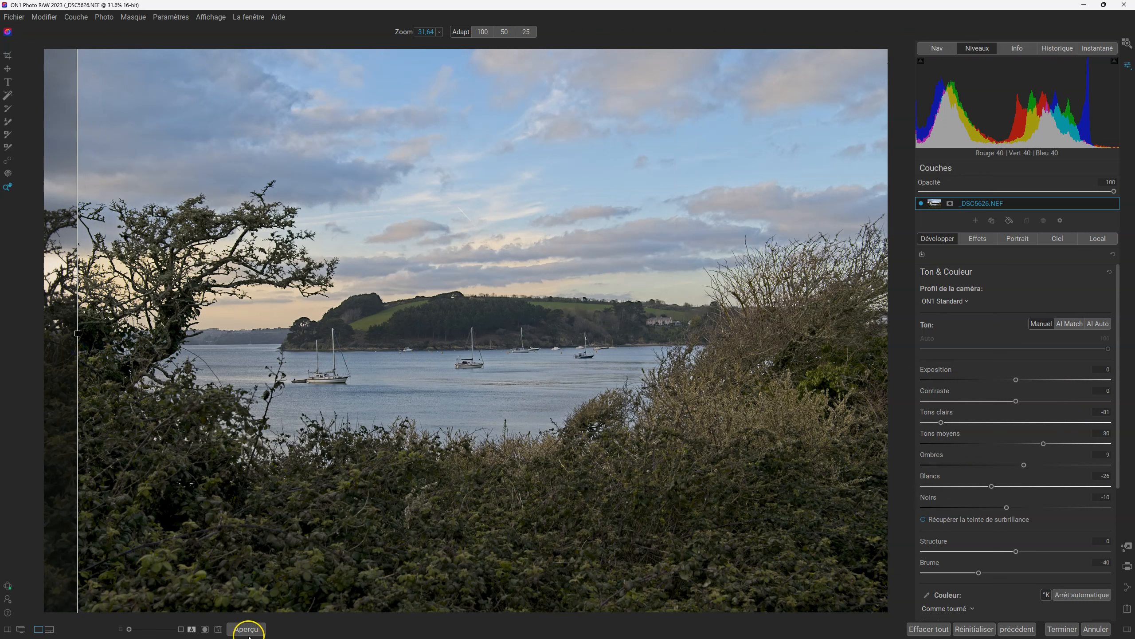
pyautogui.click(191, 629)
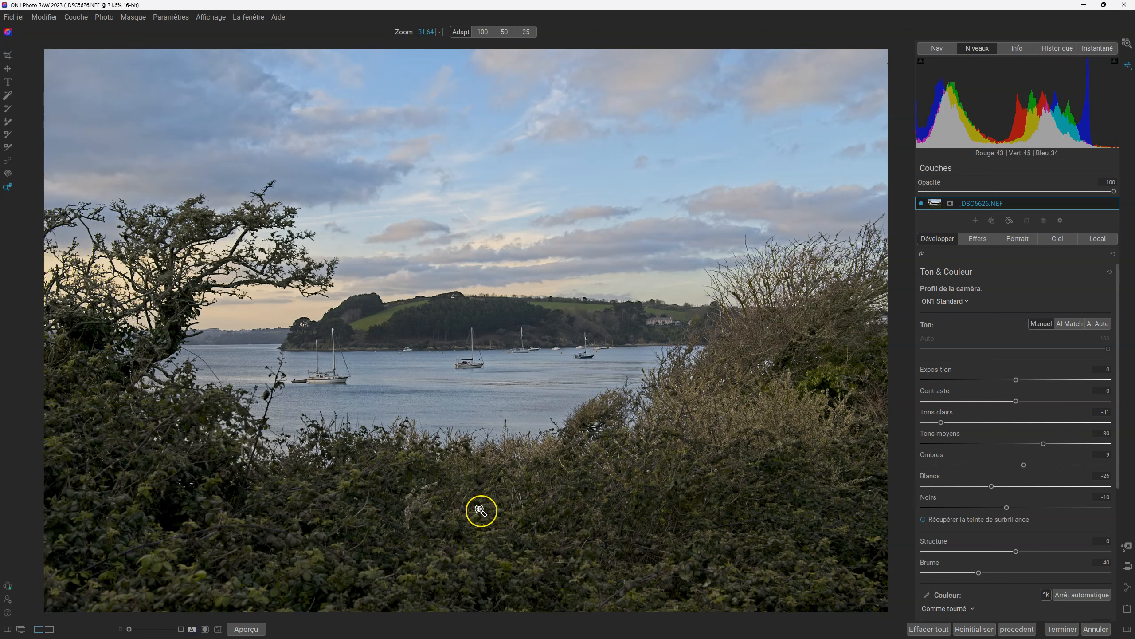
# Warm the white balance by setting the color temperature (Température) to 7950 and the tint (Teinte) to 16
pyautogui.scroll(-4, 1021, 497)
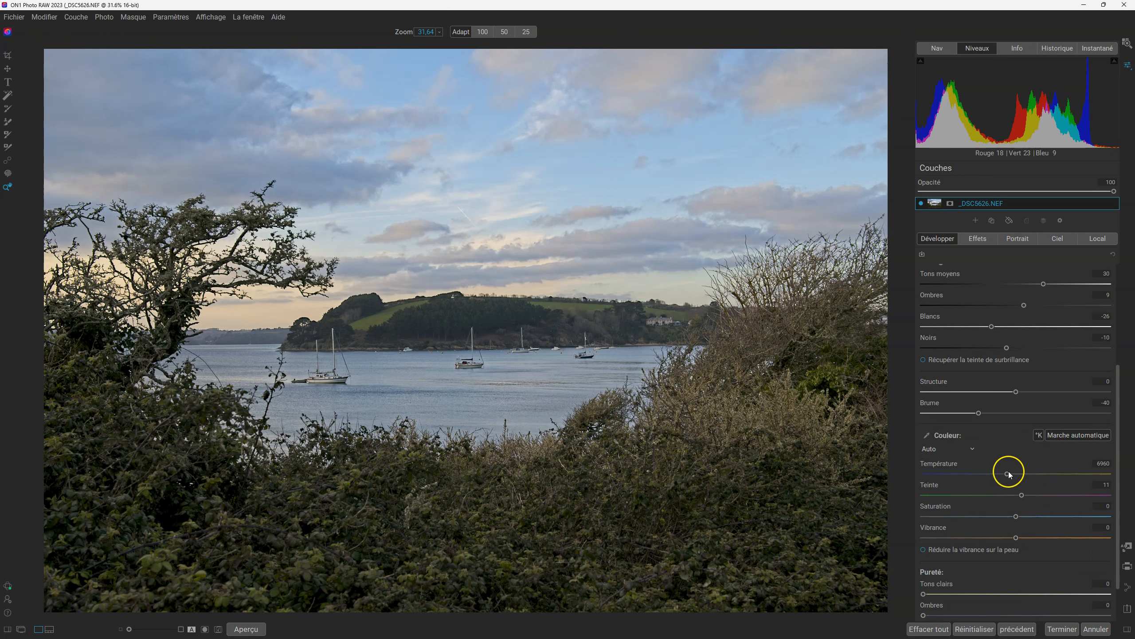
pyautogui.moveTo(1008, 474); pyautogui.dragTo(1027, 475)
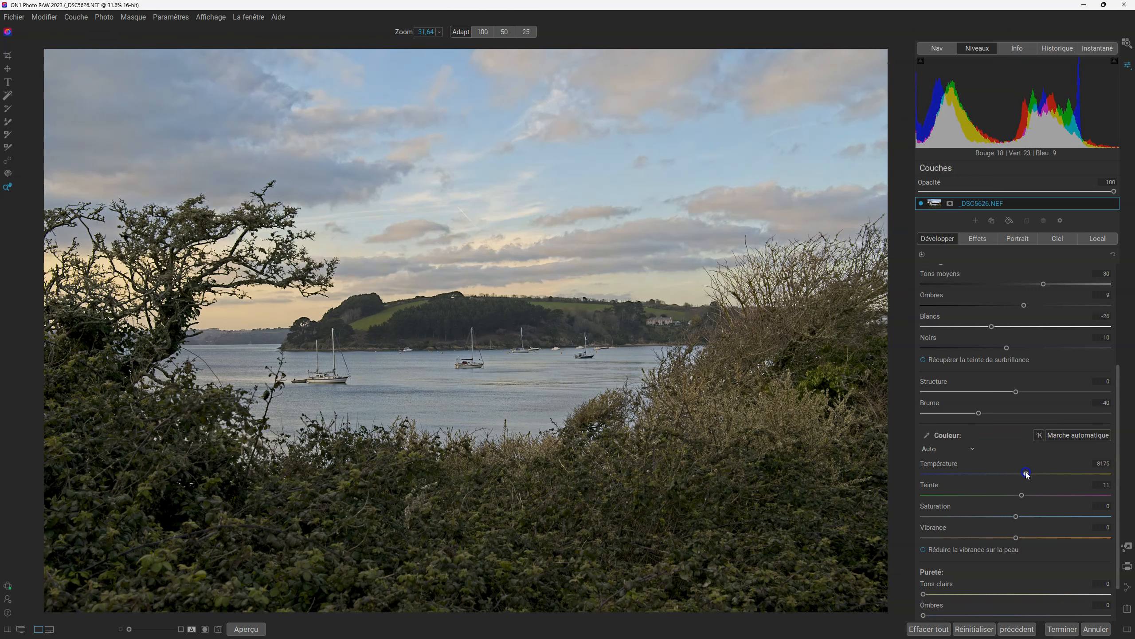
pyautogui.click(1022, 495)
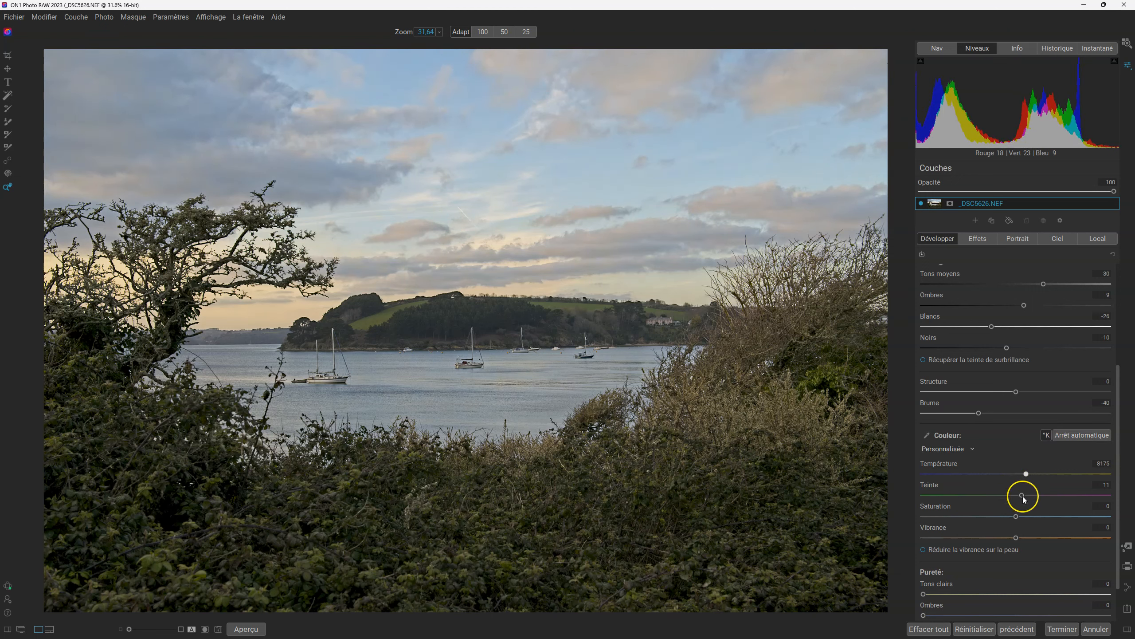
pyautogui.moveTo(1023, 494)
pyautogui.mouseDown()
pyautogui.moveTo(1009, 496)
pyautogui.moveTo(1027, 492)
pyautogui.mouseUp()
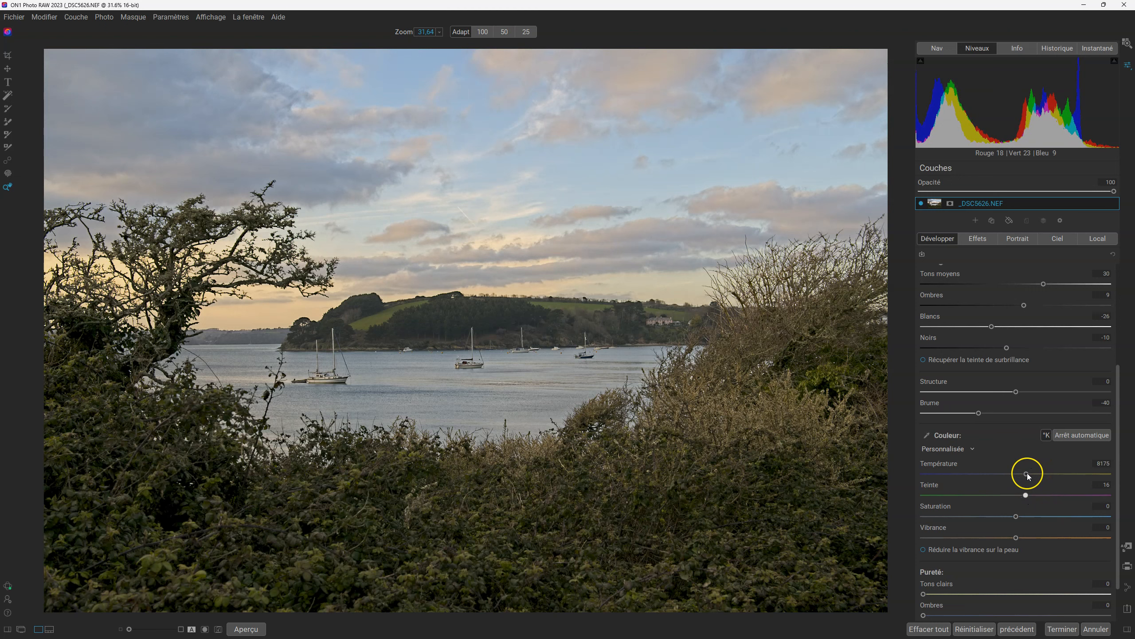
pyautogui.moveTo(1028, 475); pyautogui.dragTo(1023, 473)
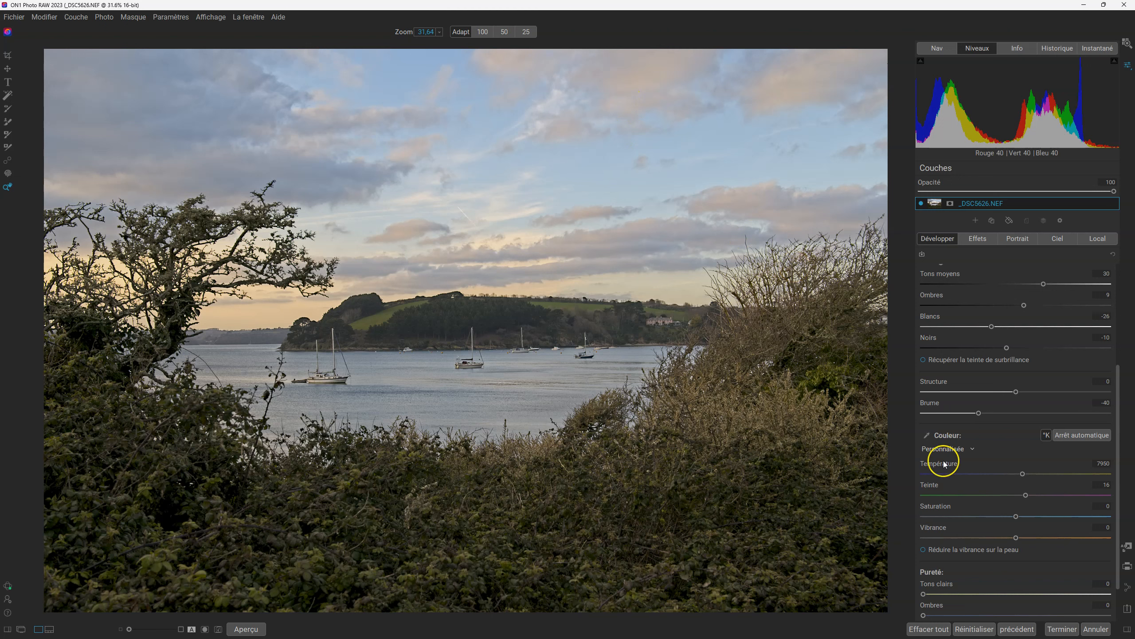
# Test stronger vibrance and saturation in turn, resetting vibrance to 0 and settling on a Saturation of 15
pyautogui.scroll(-1, 1080, 530)
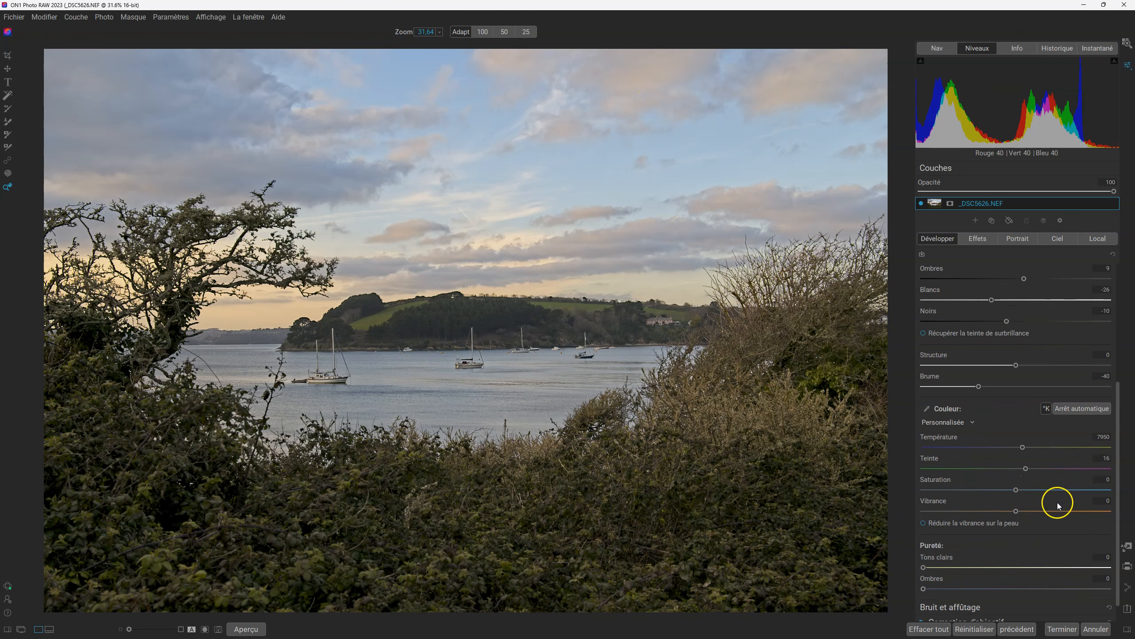
pyautogui.moveTo(1016, 511); pyautogui.dragTo(1026, 479)
pyautogui.doubleClick(1054, 513)
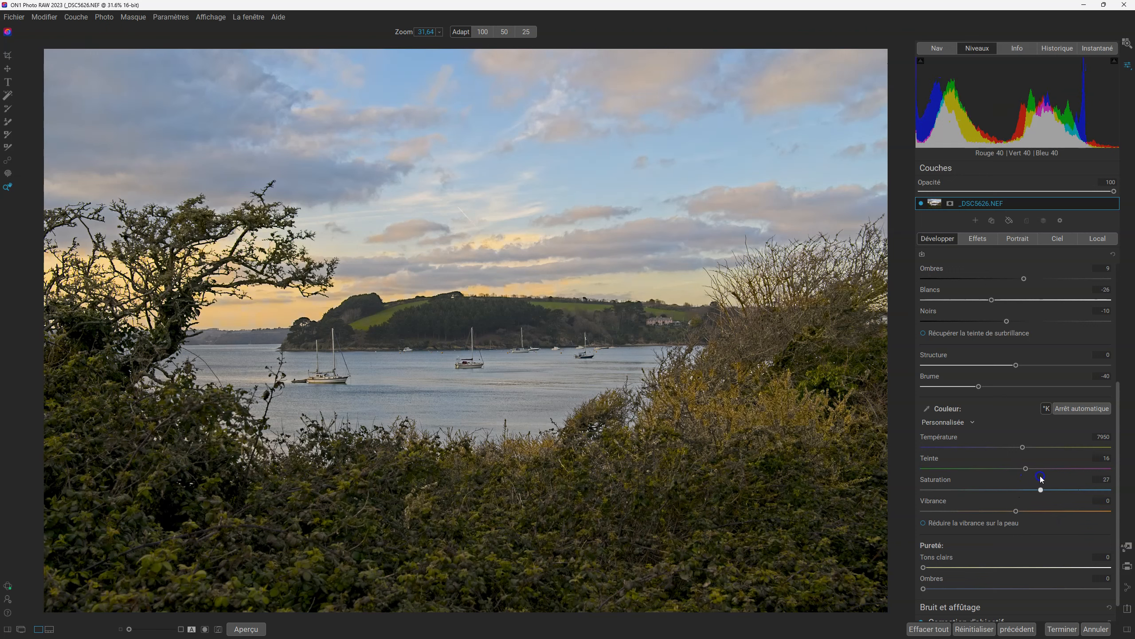
pyautogui.doubleClick(1041, 490)
pyautogui.moveTo(1016, 511); pyautogui.dragTo(1029, 486)
pyautogui.doubleClick(1043, 510)
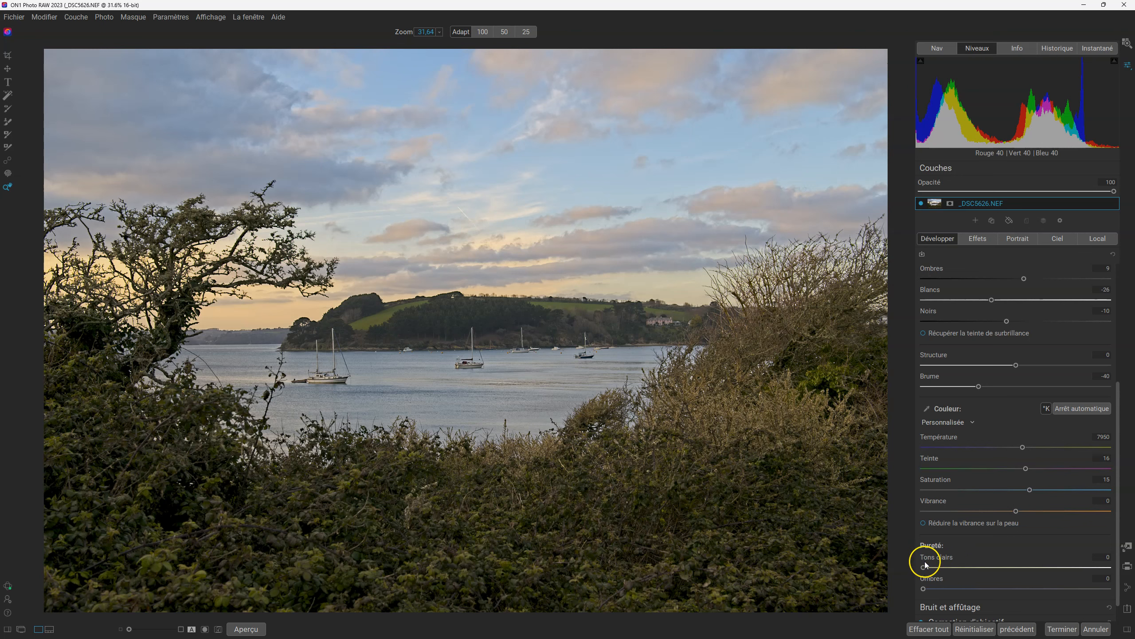
# Try the purity (Pureté) of both highlights and shadows at 100 to see the strongest effect on the colors
pyautogui.scroll(-1, 970, 586)
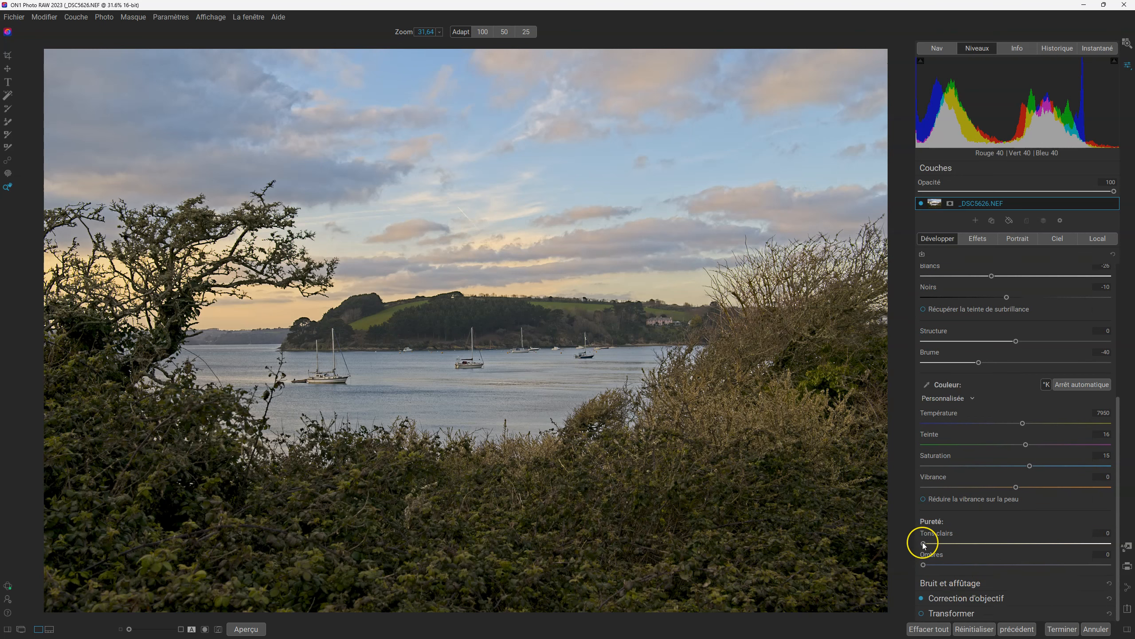
pyautogui.moveTo(924, 543); pyautogui.dragTo(1131, 537)
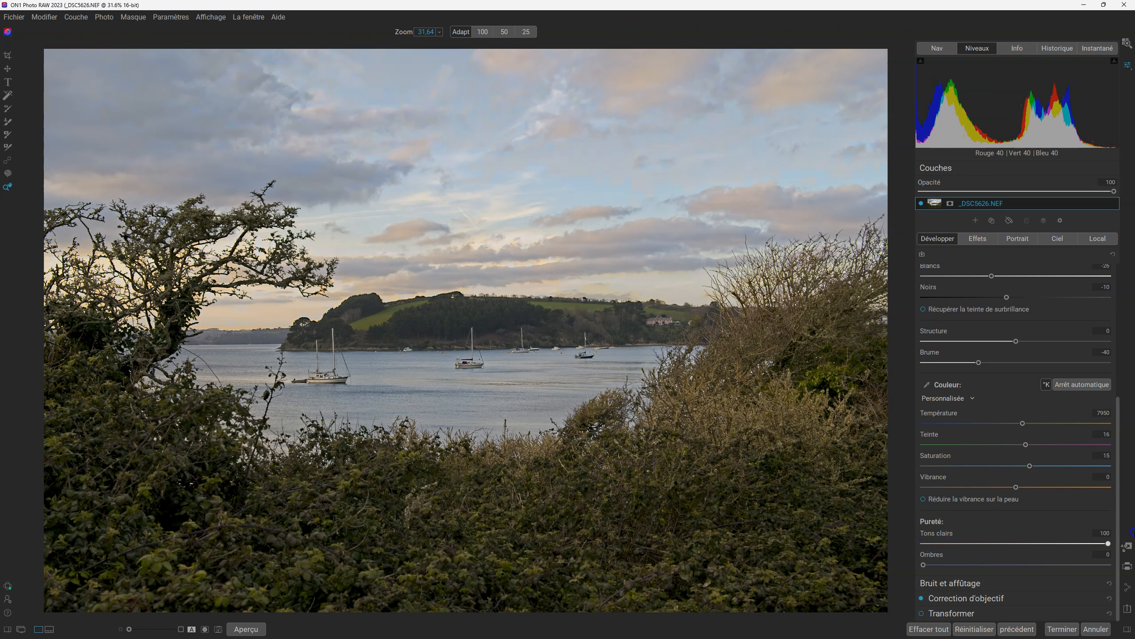
pyautogui.moveTo(924, 565); pyautogui.dragTo(1129, 566)
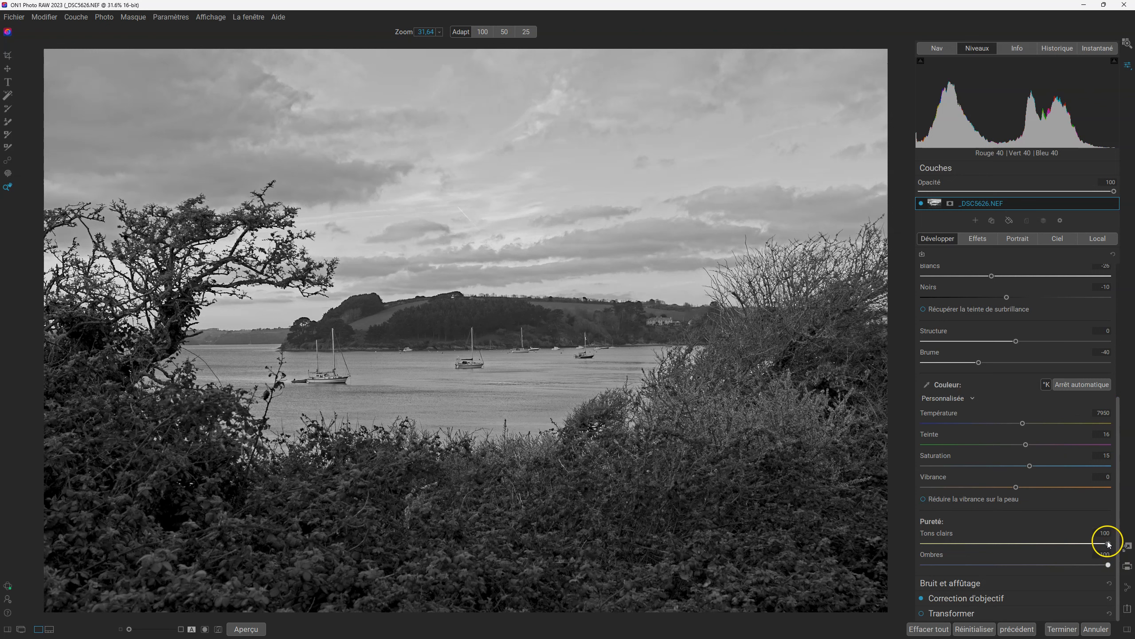
# Set the purity (Pureté) of the highlights to 22 and of the shadows to 18
pyautogui.moveTo(1108, 544); pyautogui.dragTo(982, 539)
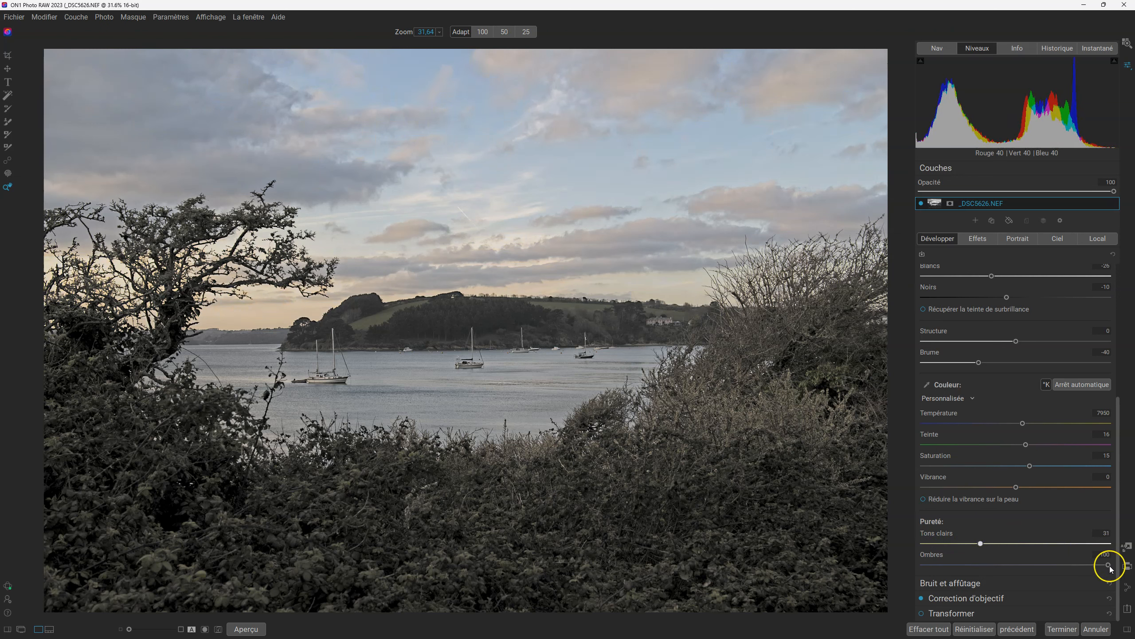
pyautogui.moveTo(1109, 565); pyautogui.dragTo(979, 557)
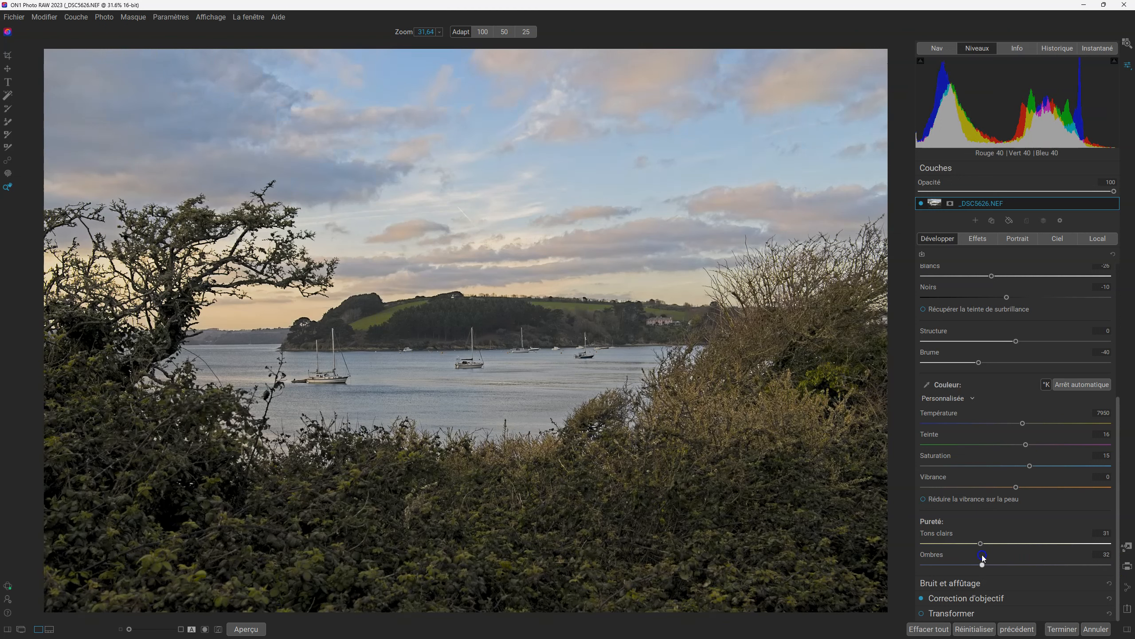
pyautogui.moveTo(981, 543)
pyautogui.mouseDown()
pyautogui.moveTo(949, 544)
pyautogui.moveTo(982, 553)
pyautogui.moveTo(928, 566)
pyautogui.moveTo(986, 543)
pyautogui.moveTo(971, 546)
pyautogui.mouseUp()
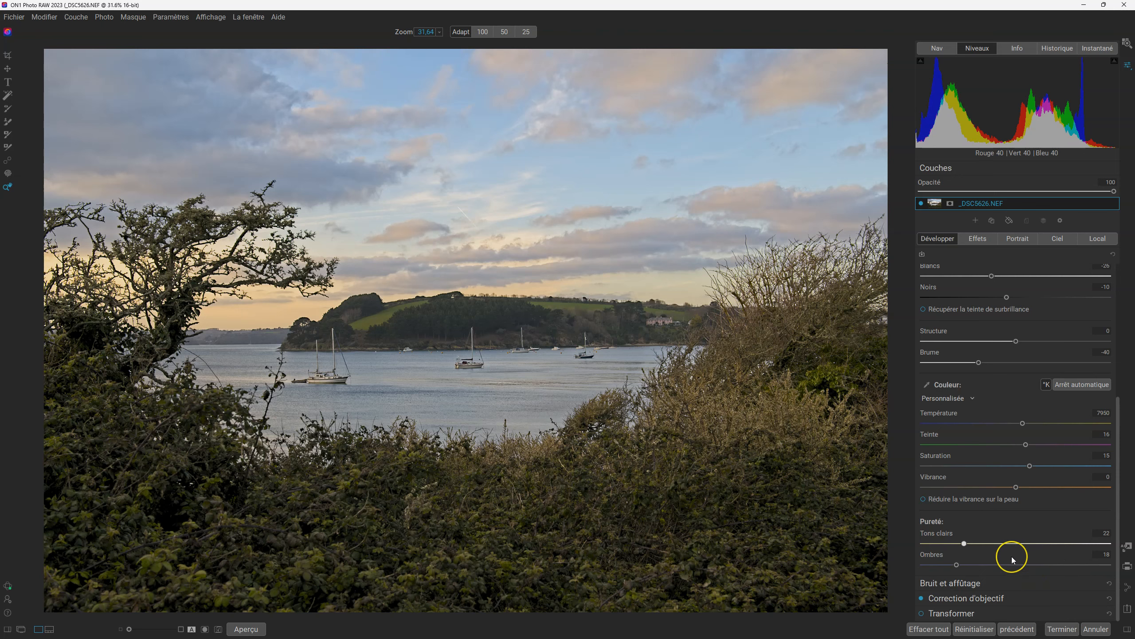
# Compare the developed photo with its original state and add a color adjustment effect filter (Réglage de la couleur)
pyautogui.press('\\')
pyautogui.press('\\')
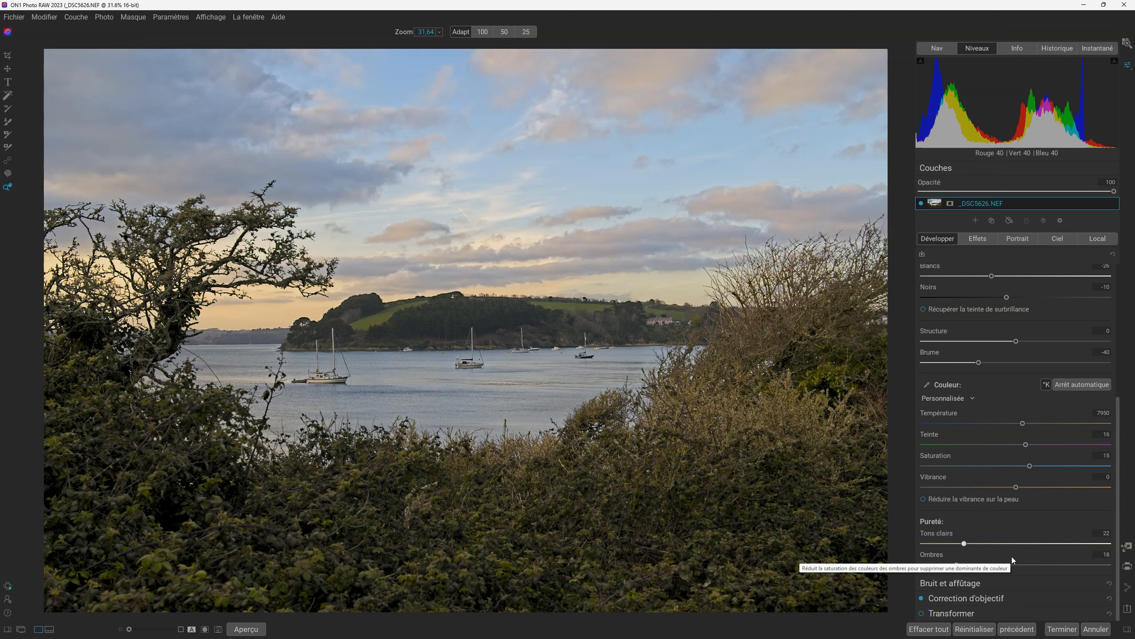
pyautogui.click(982, 238)
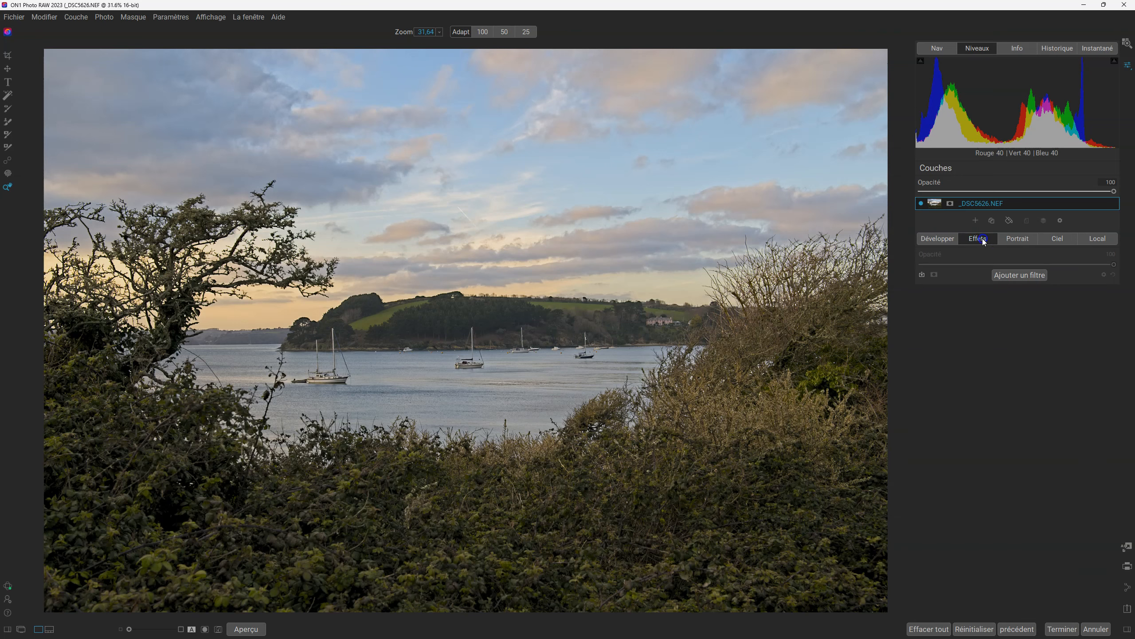
pyautogui.click(1009, 277)
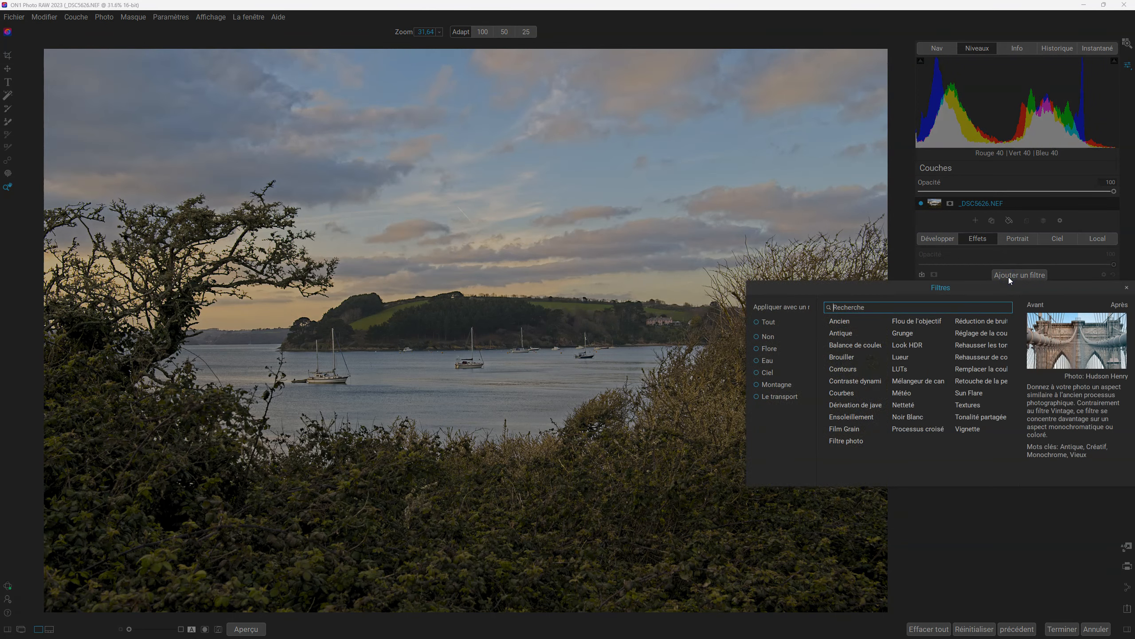
pyautogui.click(982, 333)
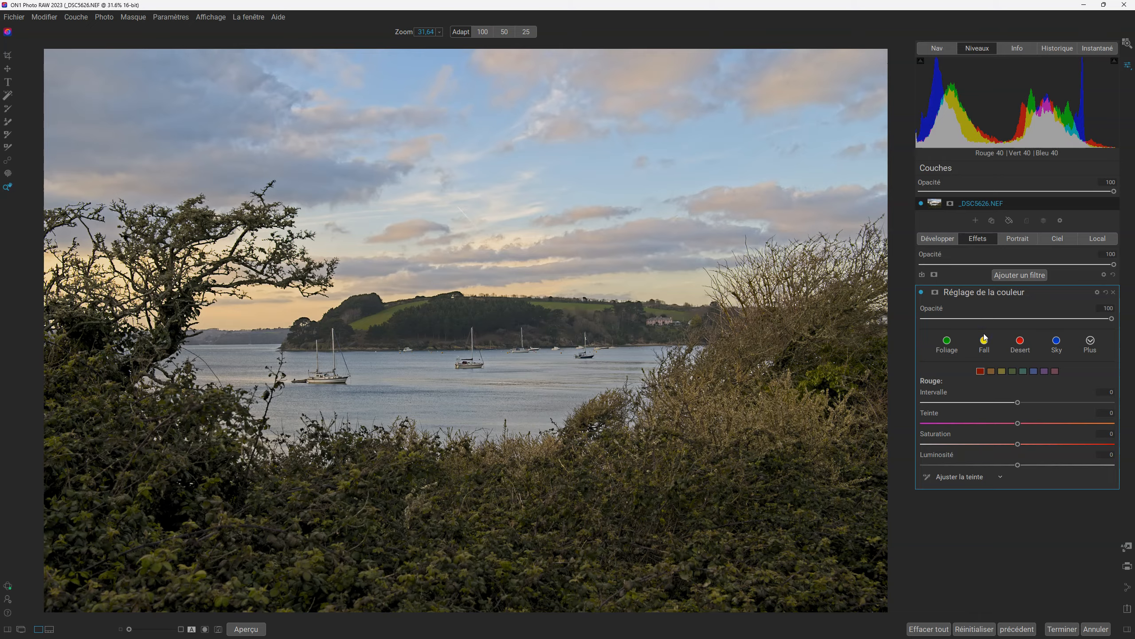
# Mute the blues with Intervalle 100, Saturation -40 and Luminosité -28, and compare the photo with and without the color filter
pyautogui.click(1020, 452)
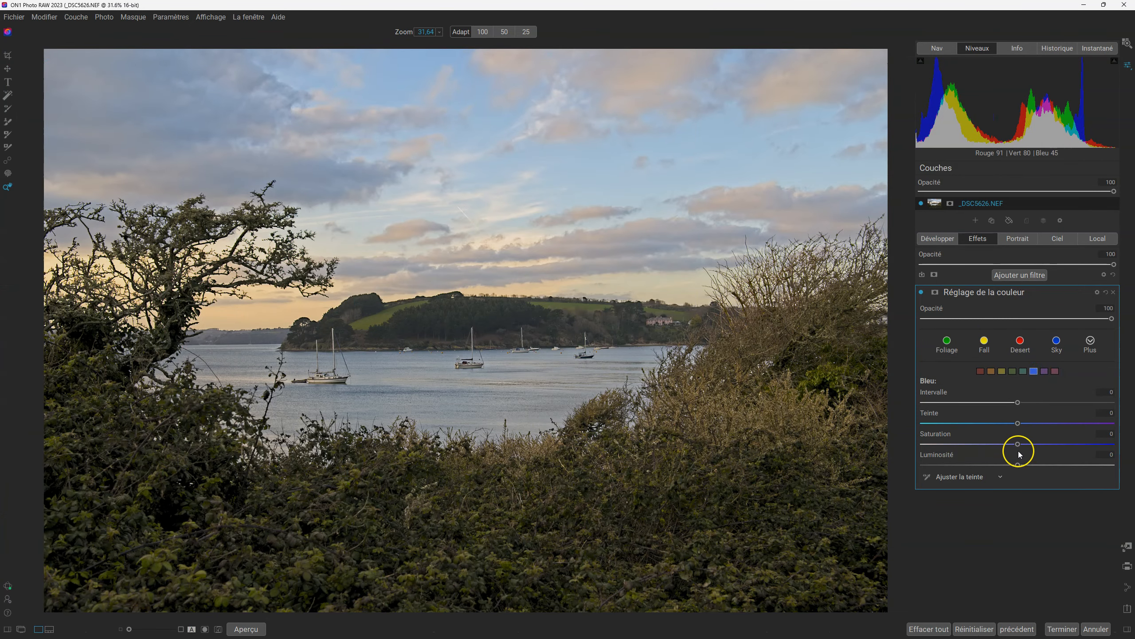
pyautogui.moveTo(1025, 407); pyautogui.dragTo(1109, 401)
pyautogui.moveTo(1019, 445); pyautogui.dragTo(955, 444)
pyautogui.moveTo(1016, 464); pyautogui.dragTo(968, 466)
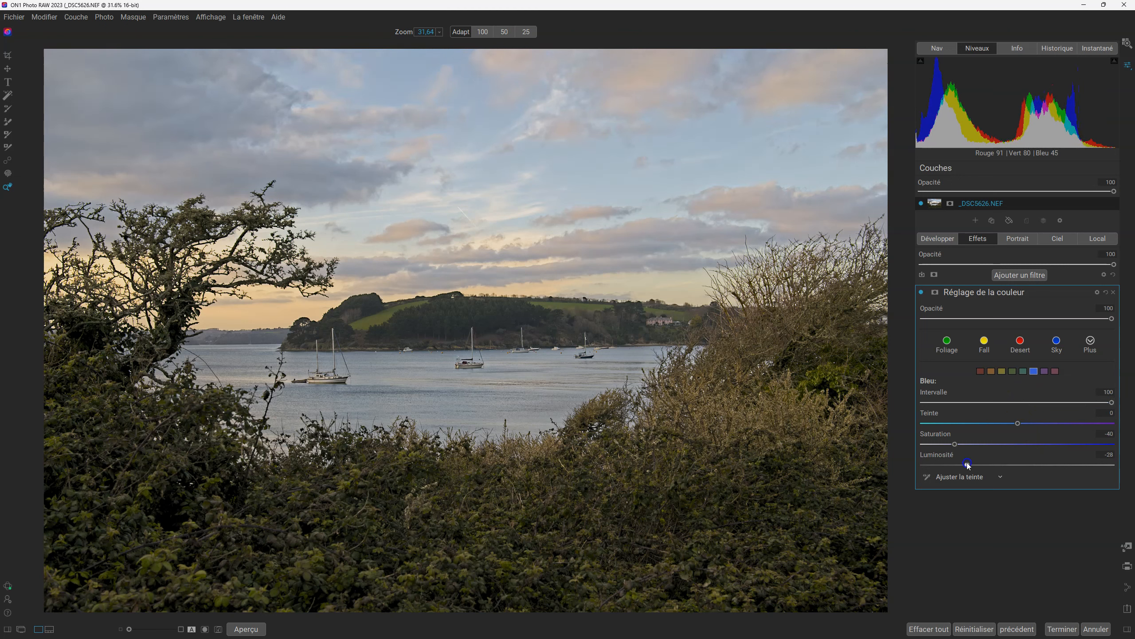
pyautogui.click(921, 292)
pyautogui.click(922, 292)
# Strengthen the yellows (Jaune) in the color filter with Saturation 10 and Luminosité 8, reviewing the blue settings as well
pyautogui.click(1002, 371)
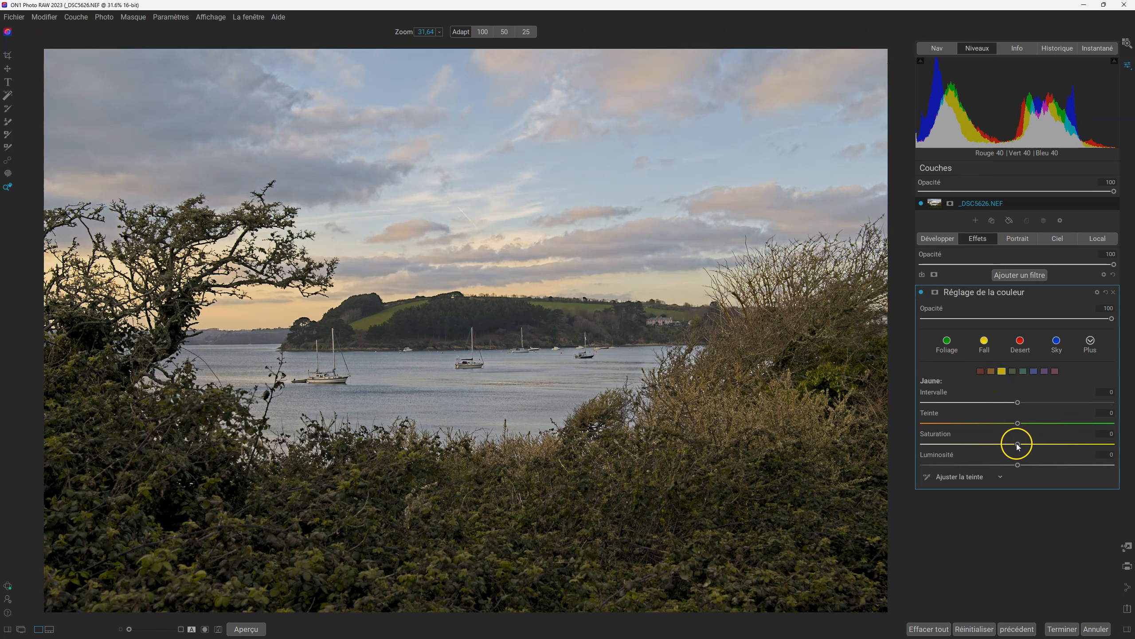
pyautogui.moveTo(1017, 443); pyautogui.dragTo(1036, 457)
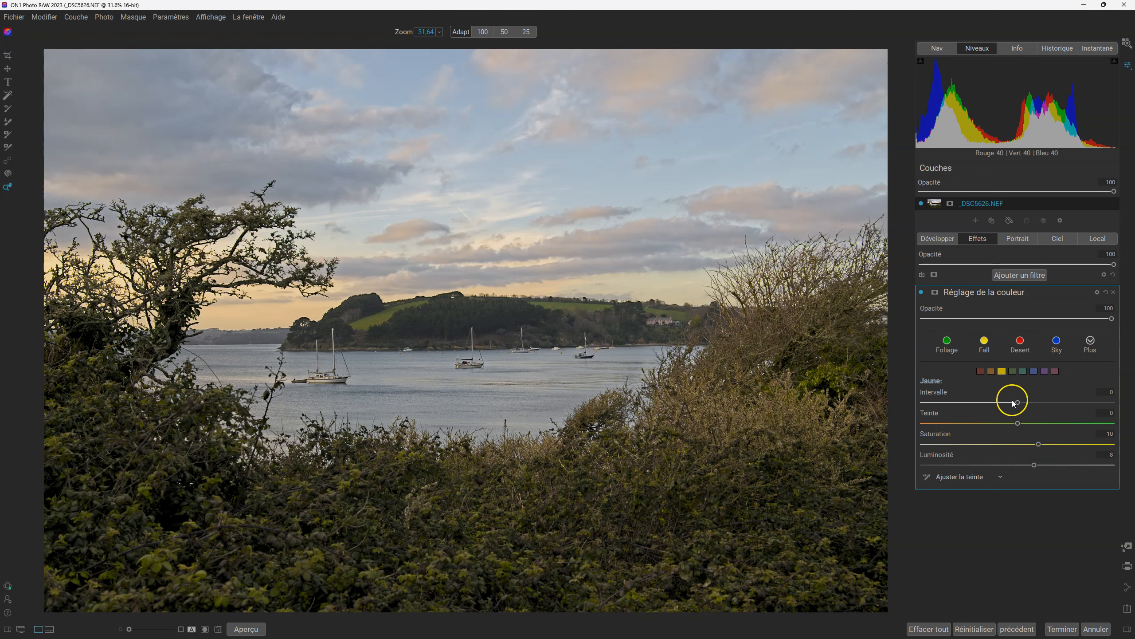
pyautogui.click(1035, 372)
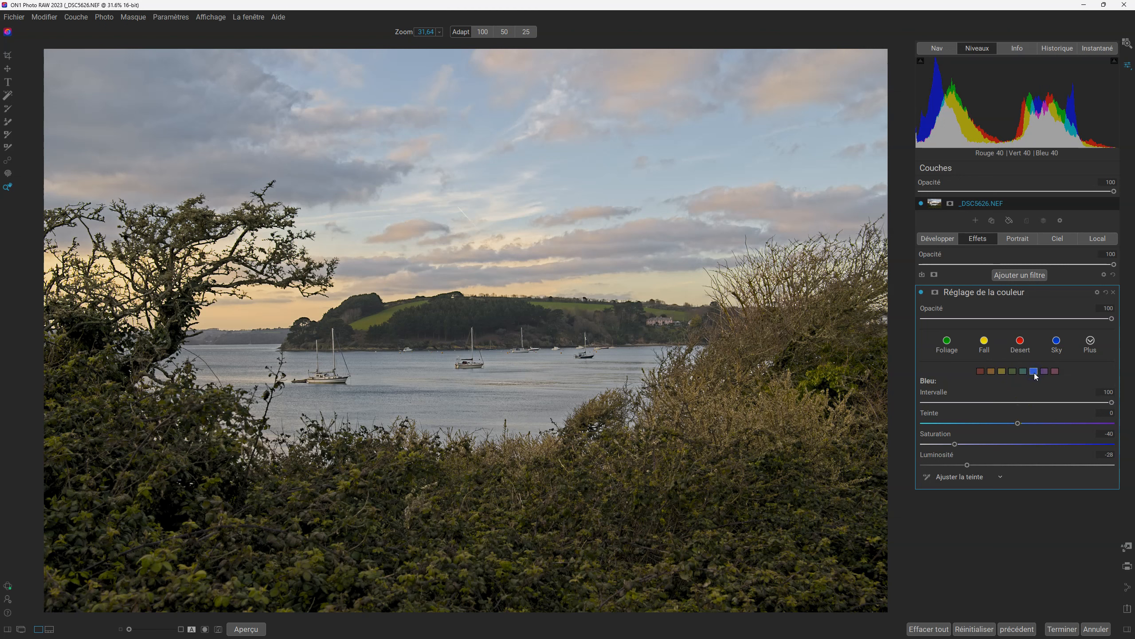
pyautogui.click(1003, 371)
pyautogui.click(1007, 373)
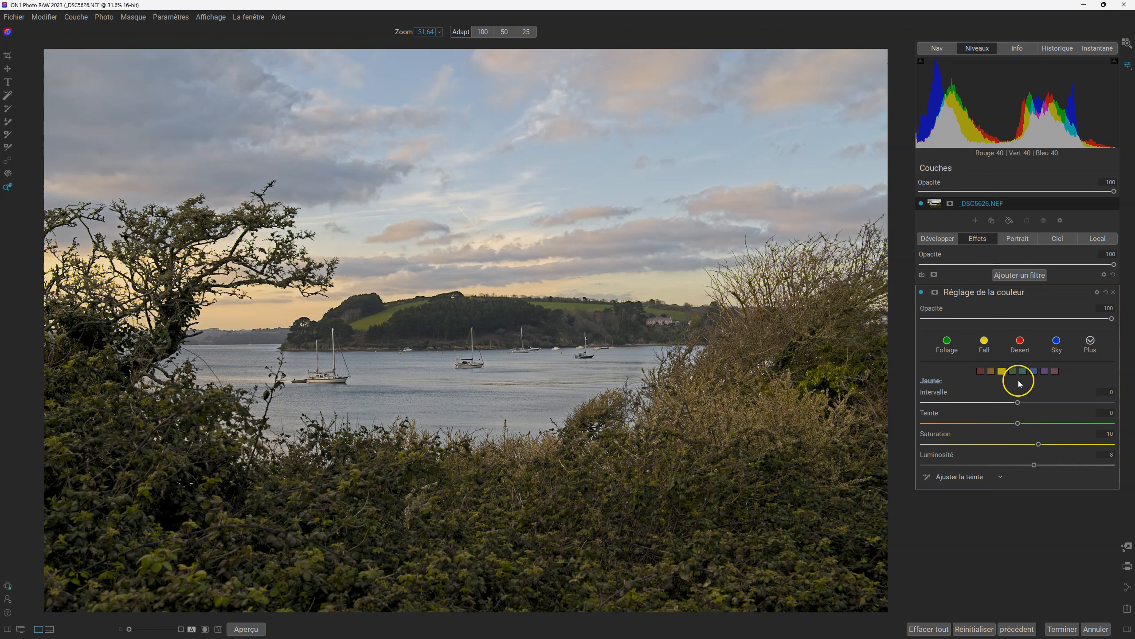
# Shift the hue (Teinte) of the greens to -14 and repeatedly compare the photo with and without the color filter
pyautogui.click(1014, 374)
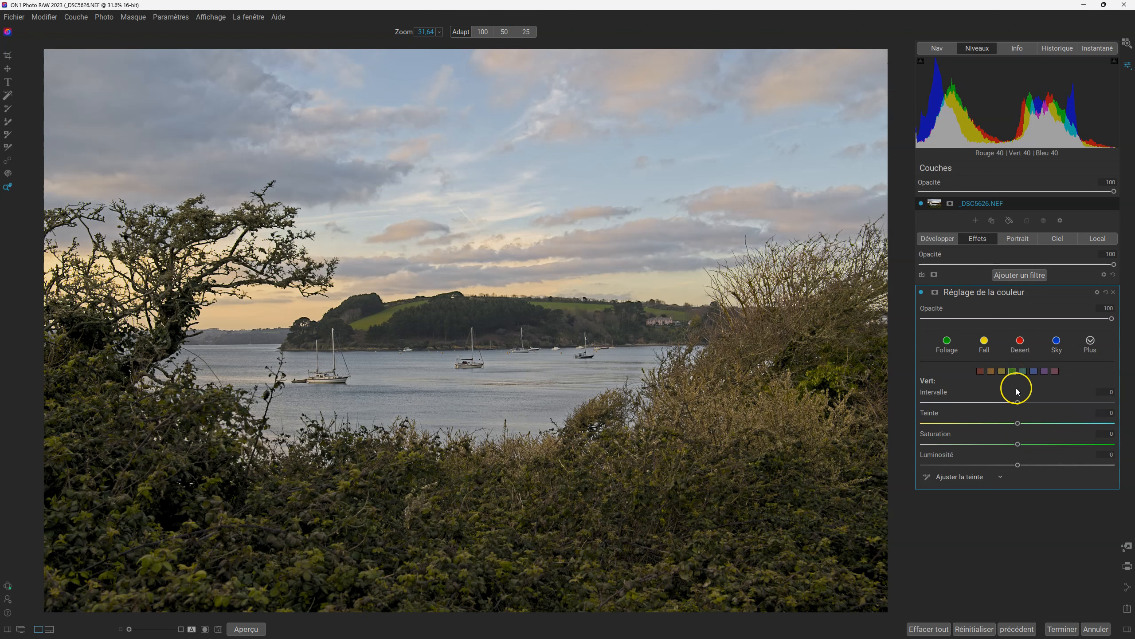
pyautogui.moveTo(1018, 425); pyautogui.dragTo(989, 424)
pyautogui.click(920, 293)
pyautogui.click(922, 291)
pyautogui.click(922, 291)
pyautogui.click(922, 291)
pyautogui.click(922, 291)
pyautogui.click(922, 291)
pyautogui.click(922, 291)
pyautogui.click(922, 291)
# Add a glow filter (Lueur) with Montant 54 and Halo 35, keeping its opacity at 100
pyautogui.click(1026, 276)
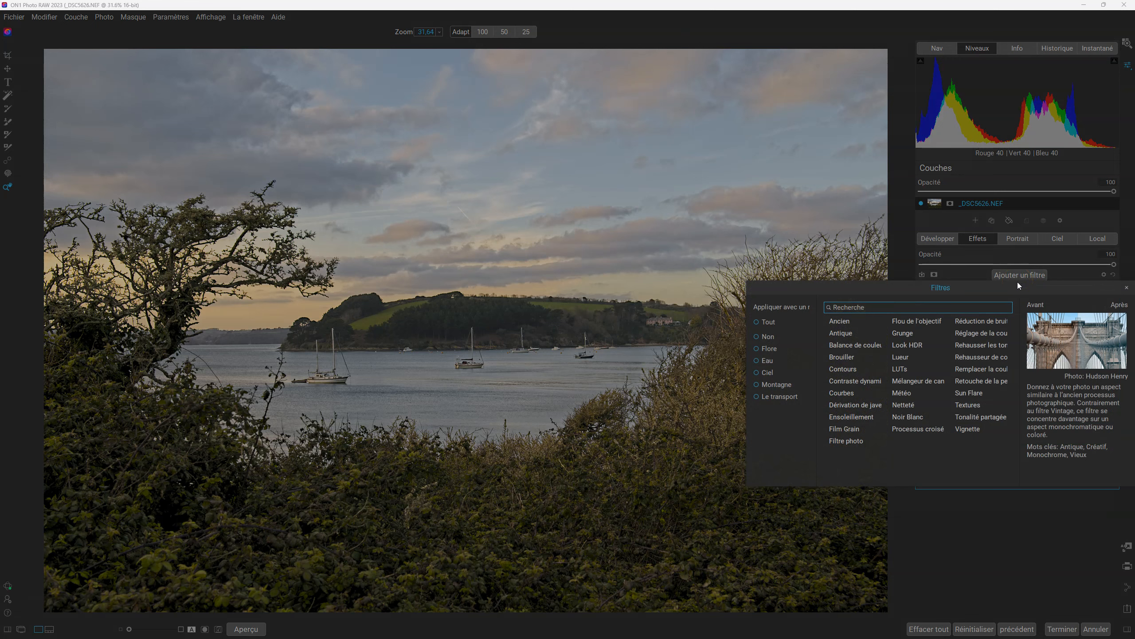
pyautogui.click(1014, 334)
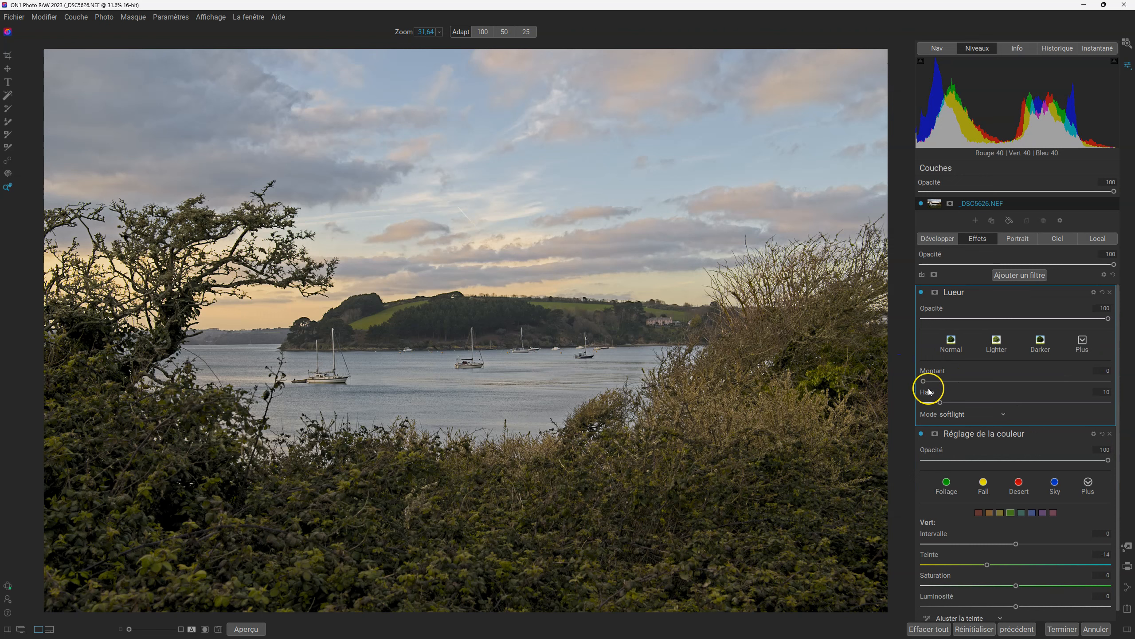
pyautogui.moveTo(924, 381); pyautogui.dragTo(1023, 366)
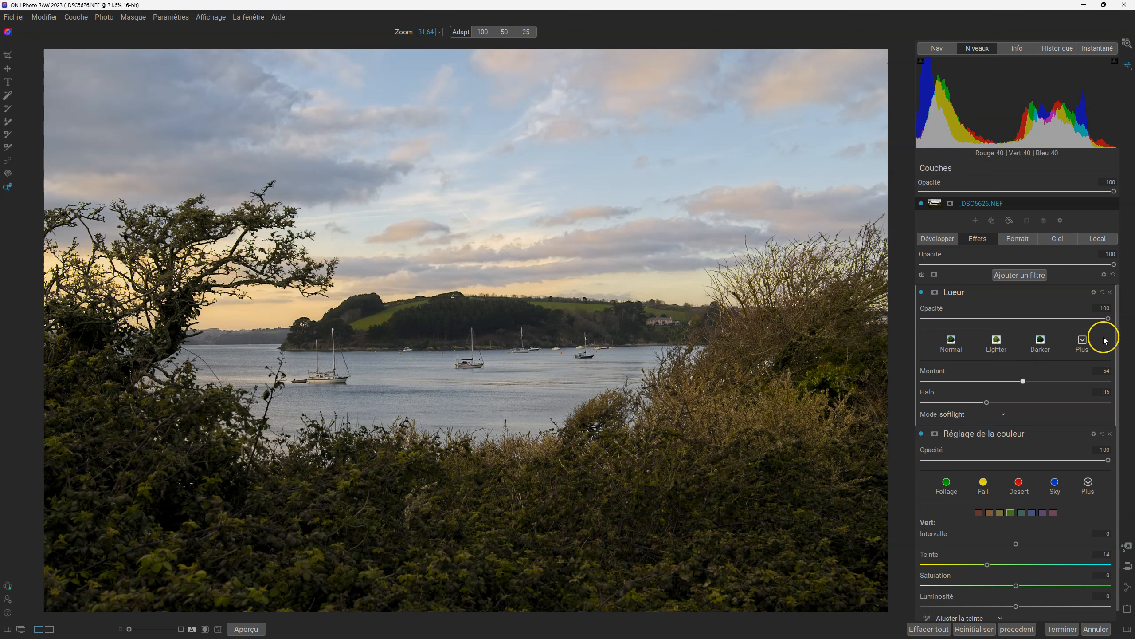
pyautogui.moveTo(1108, 319); pyautogui.dragTo(1133, 327)
# Set the glow filter's blending mode to Écran, its opacity to 22 and its Montant to 42
pyautogui.click(1094, 291)
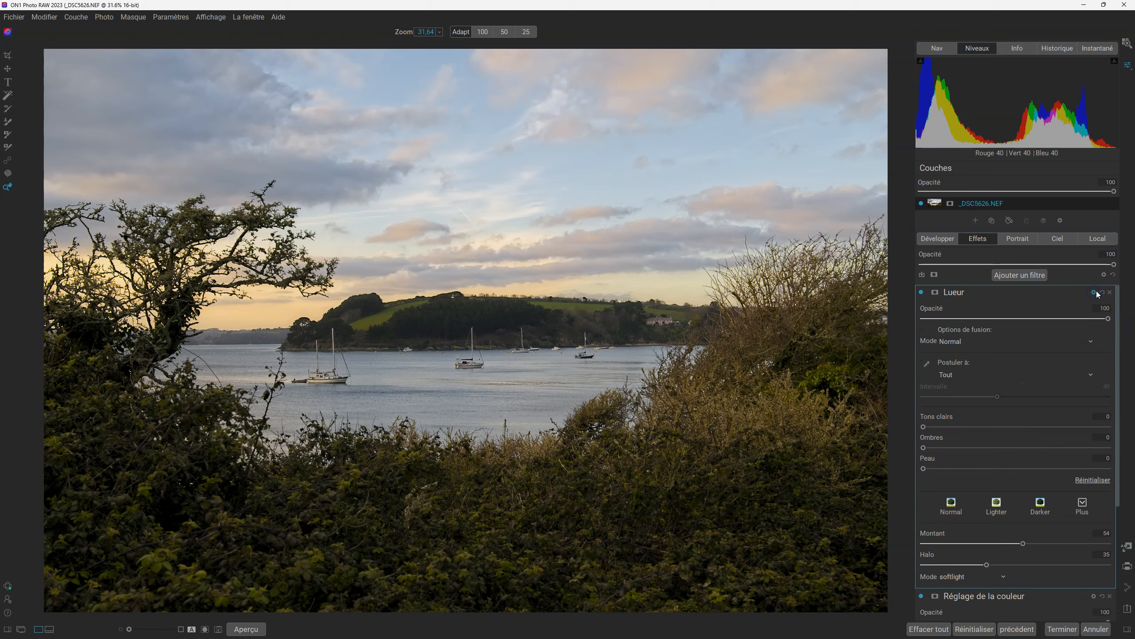
pyautogui.click(1027, 340)
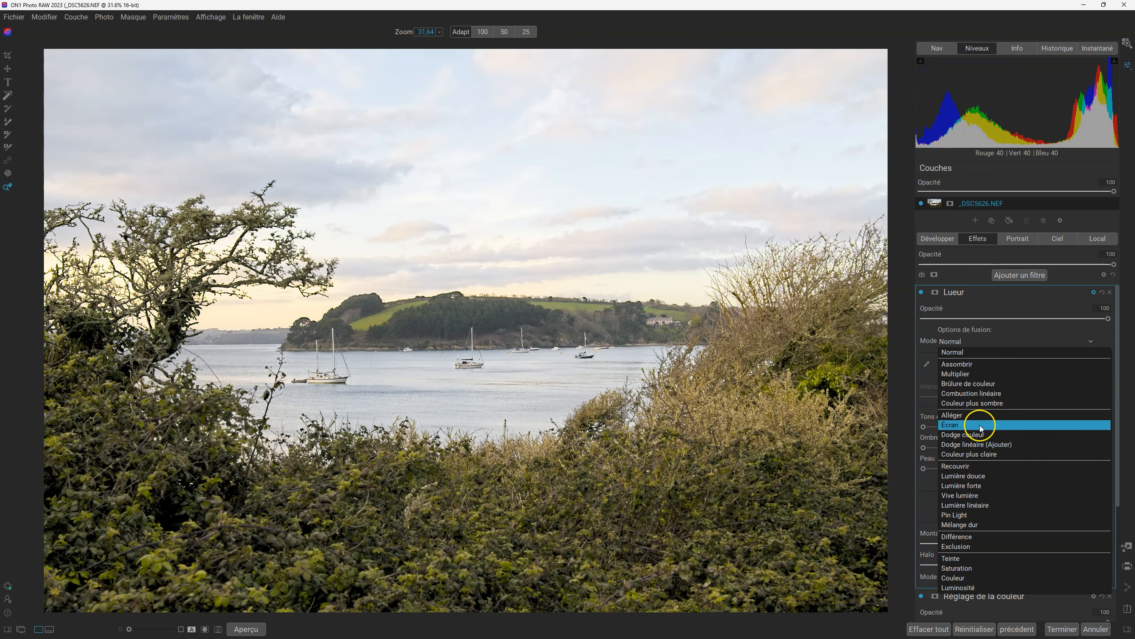
pyautogui.click(981, 425)
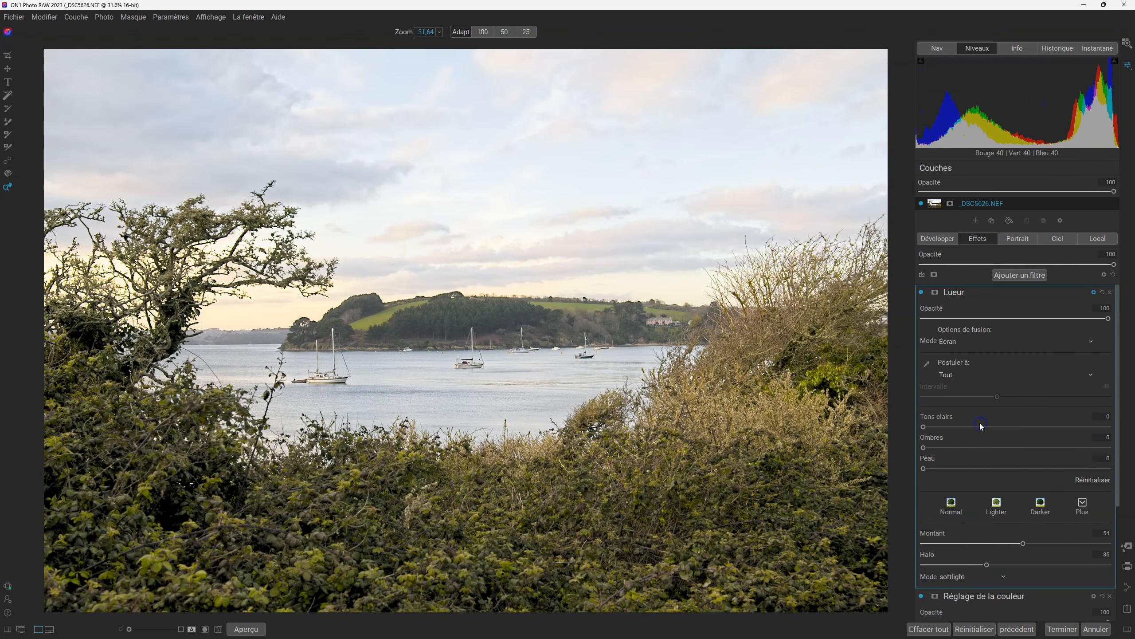
pyautogui.moveTo(1109, 319); pyautogui.dragTo(965, 319)
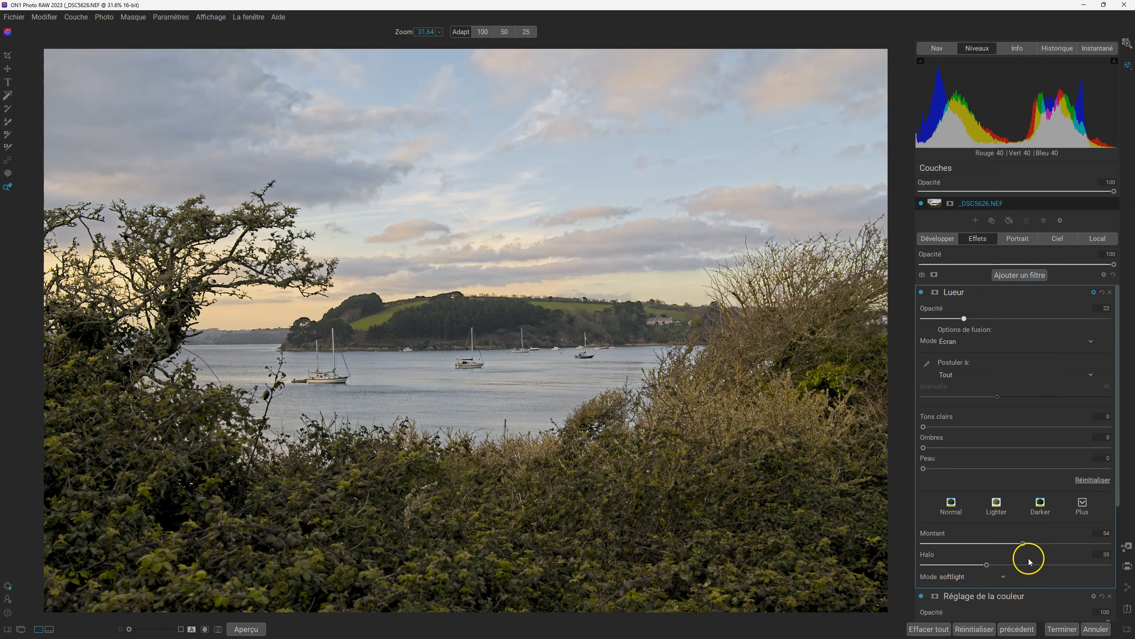
pyautogui.moveTo(1024, 544)
pyautogui.mouseDown()
pyautogui.moveTo(958, 545)
pyautogui.moveTo(1001, 543)
pyautogui.mouseUp()
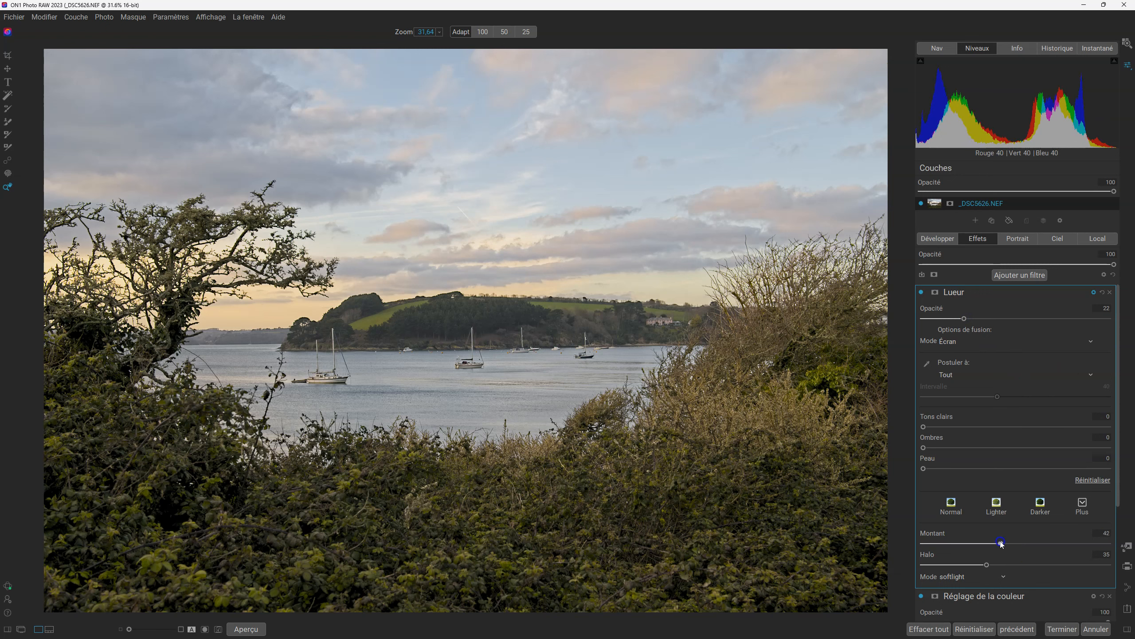
pyautogui.click(957, 291)
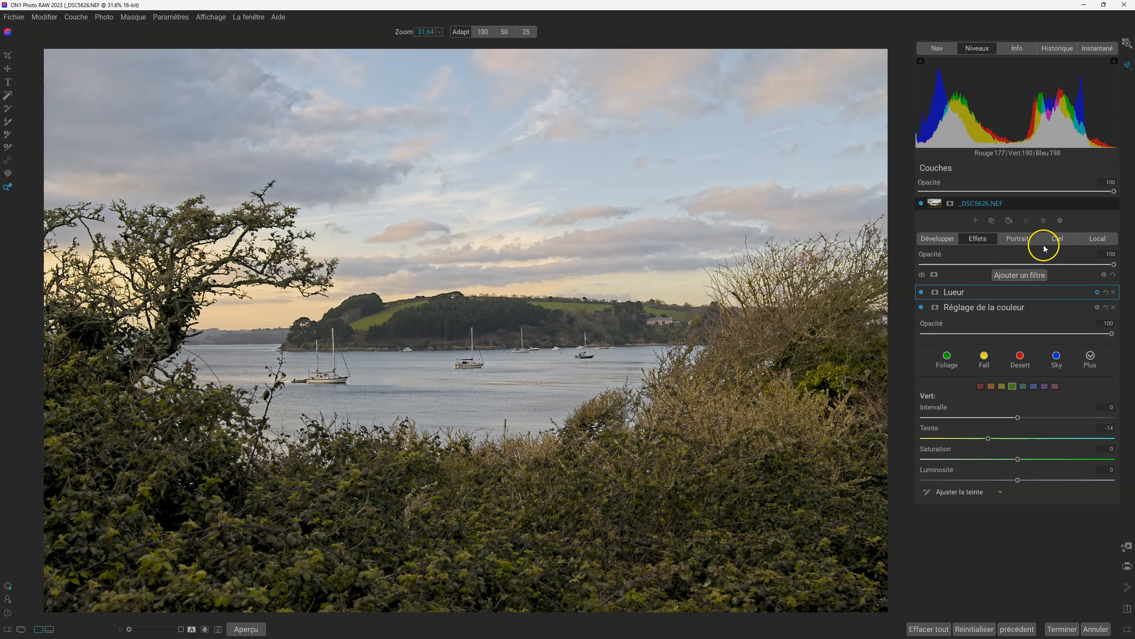
# Inspect the sky for sensor dust using the retouch tool's dust visualization (Visualiser la poussière)
pyautogui.click(7, 161)
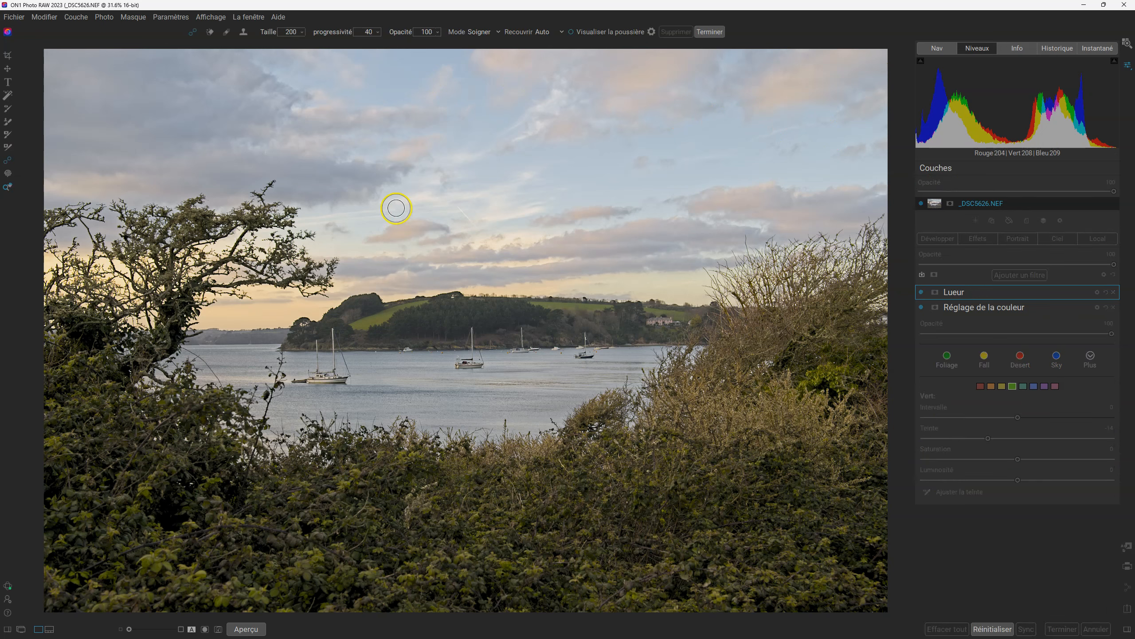
pyautogui.click(572, 33)
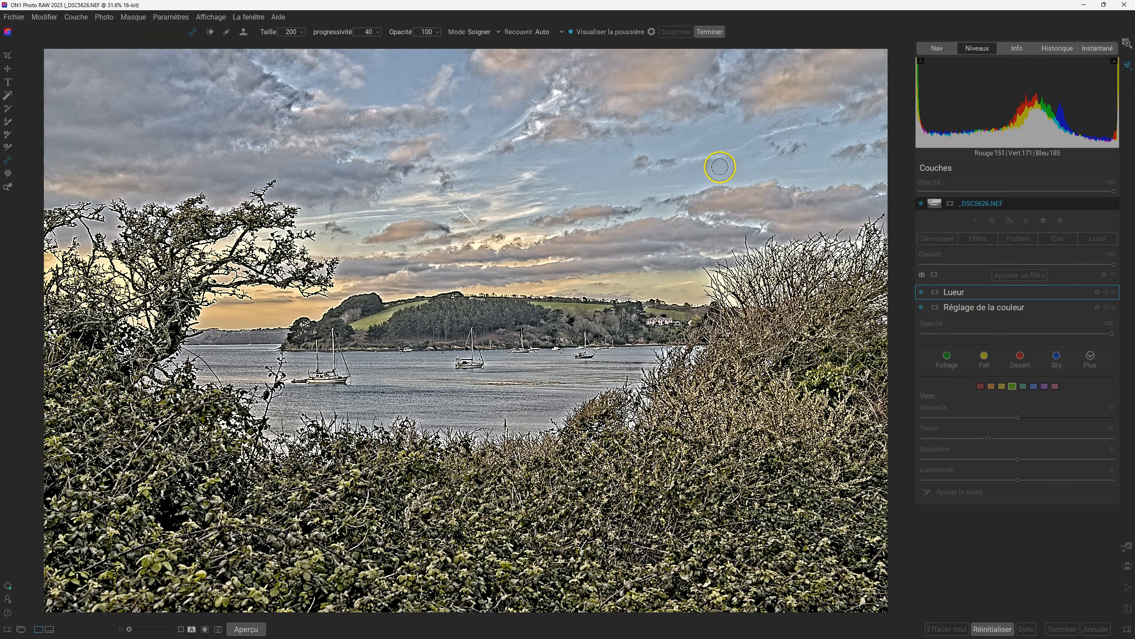
pyautogui.click(572, 32)
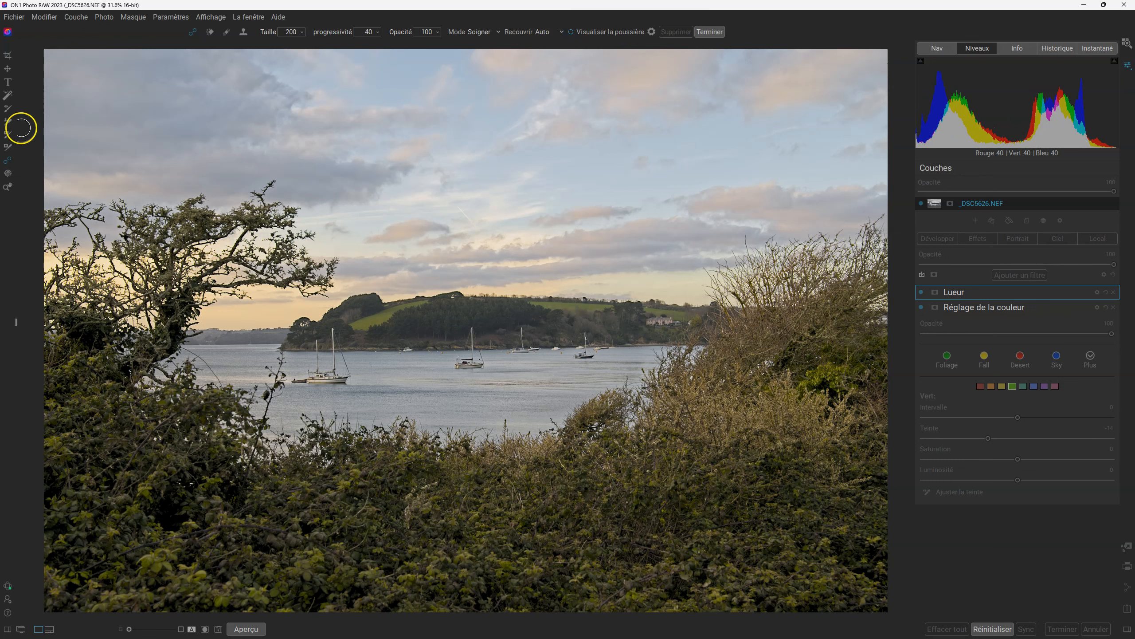
# Crop the photo to a 16x9 ratio at full width, trimming the sky and the foreground bushes
pyautogui.click(7, 57)
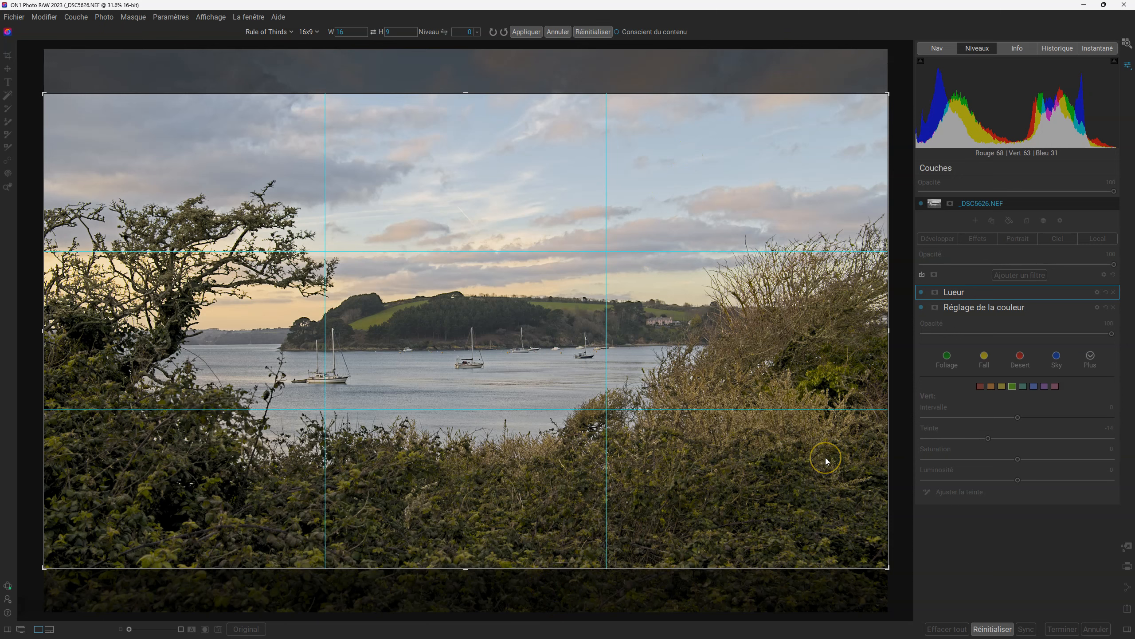
pyautogui.press('Return')
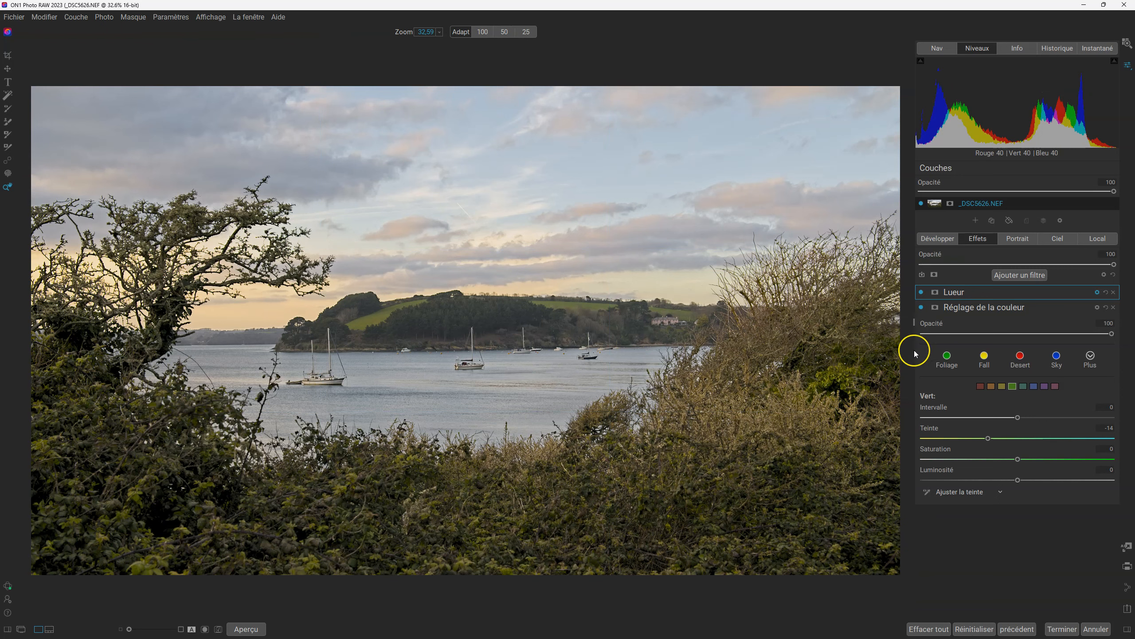
# Add a Vignette filter centered on the bay with Taille 0, progressivité 100 and a subtle Luminosité of -3
pyautogui.click(1008, 275)
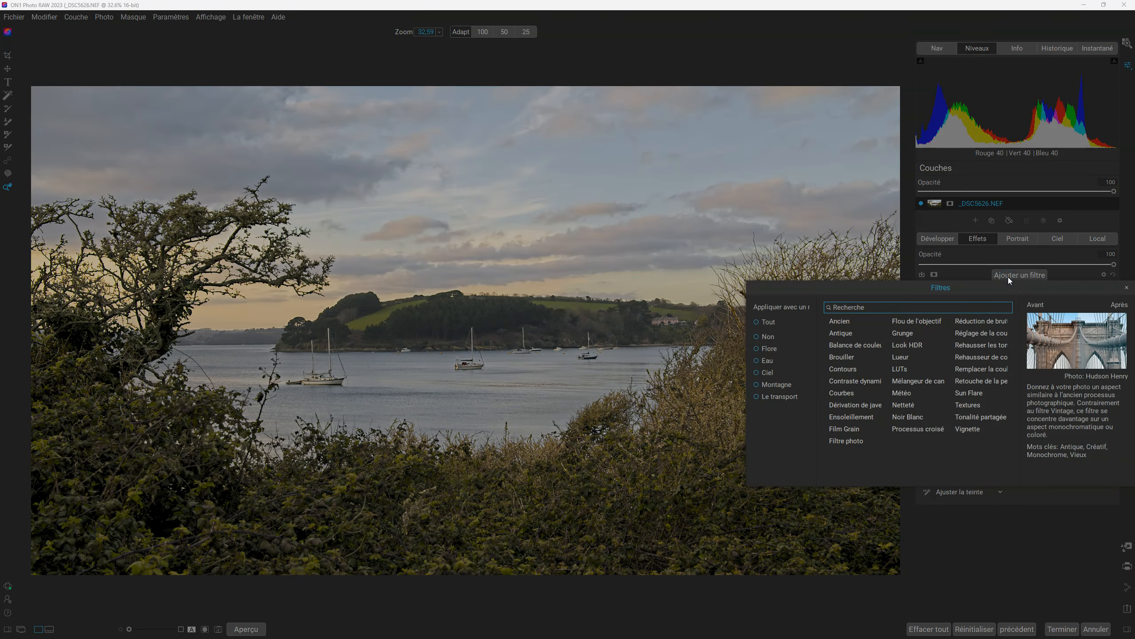
pyautogui.click(971, 432)
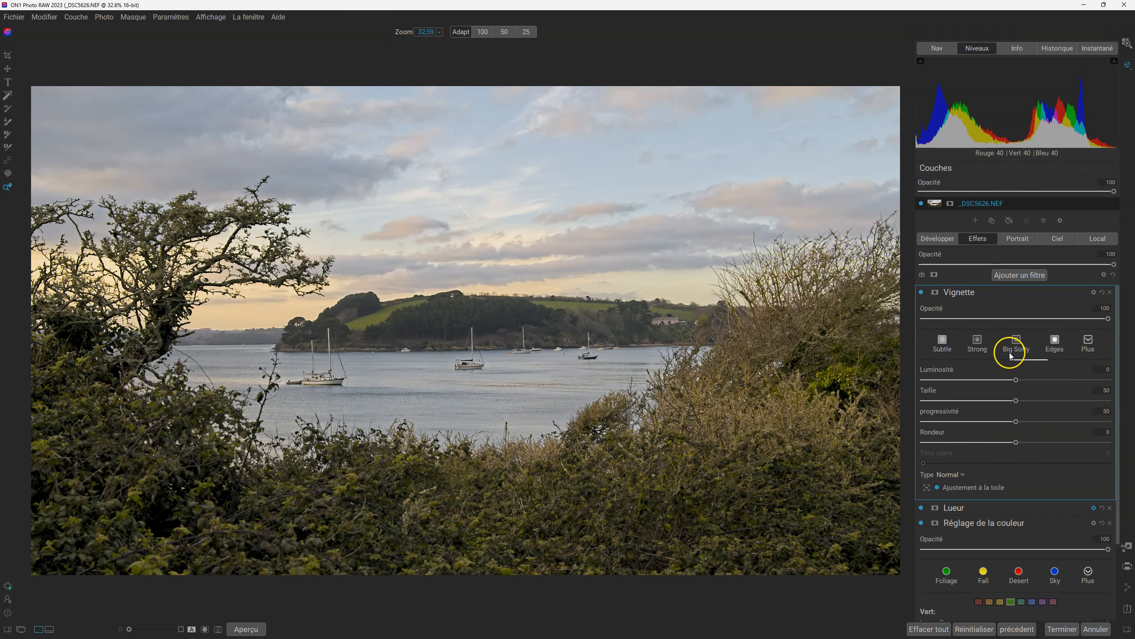
pyautogui.click(927, 488)
pyautogui.moveTo(1021, 380); pyautogui.dragTo(900, 410)
pyautogui.moveTo(1016, 421); pyautogui.dragTo(1133, 420)
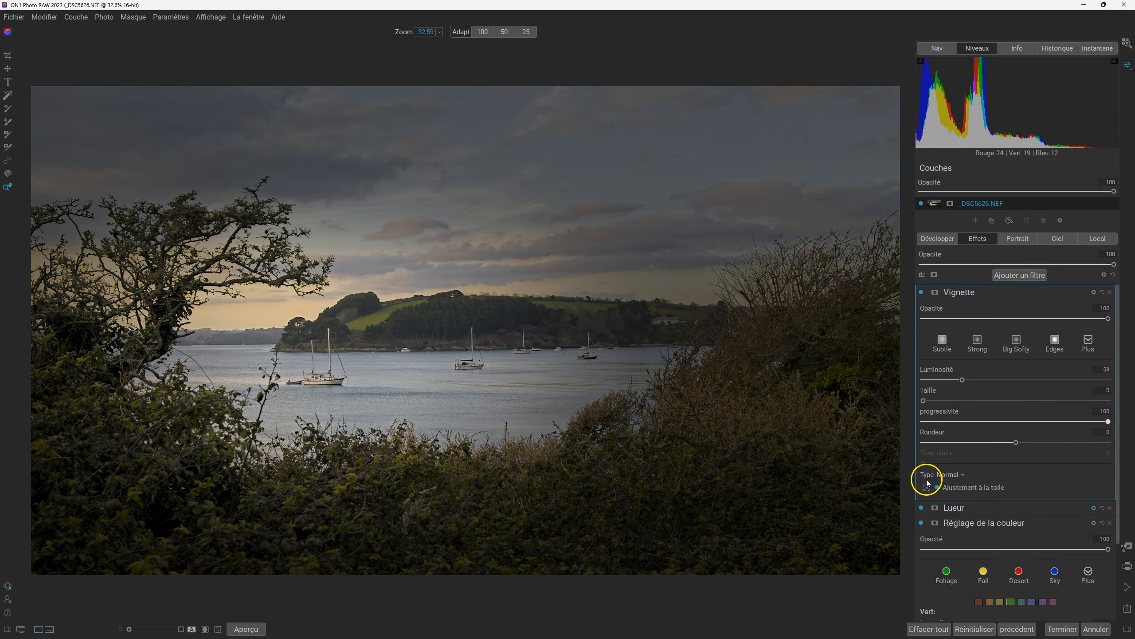
pyautogui.moveTo(962, 380); pyautogui.dragTo(1018, 387)
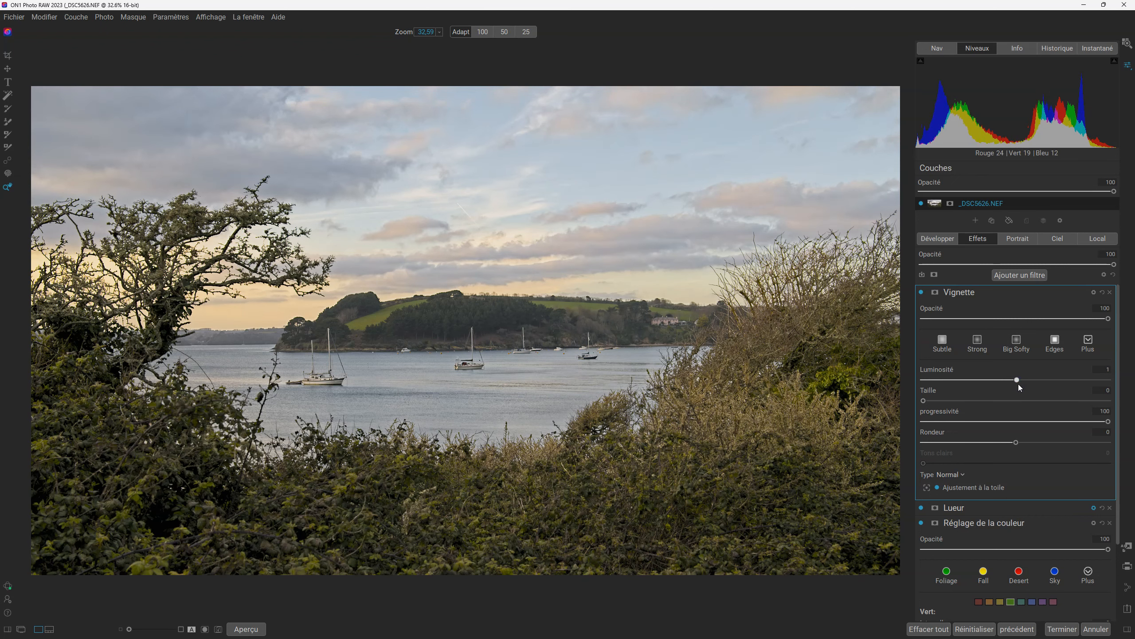
pyautogui.moveTo(1018, 379); pyautogui.dragTo(1014, 381)
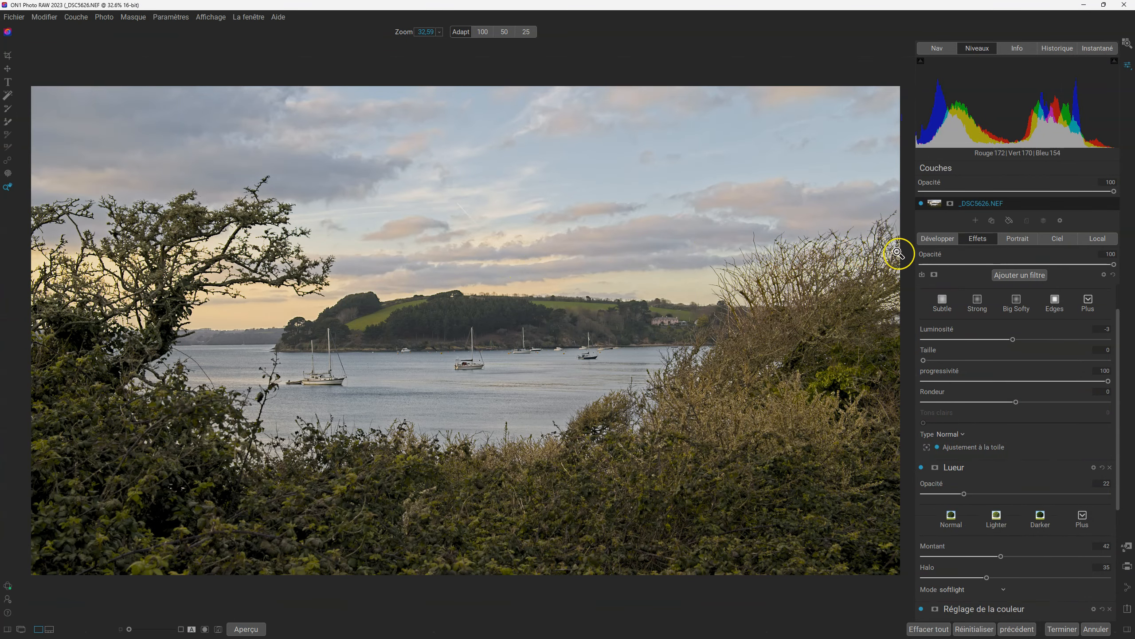
# Return to the develop settings and compare original and edited photo in a split view, sweeping the divider to the photo's left edge
pyautogui.click(936, 237)
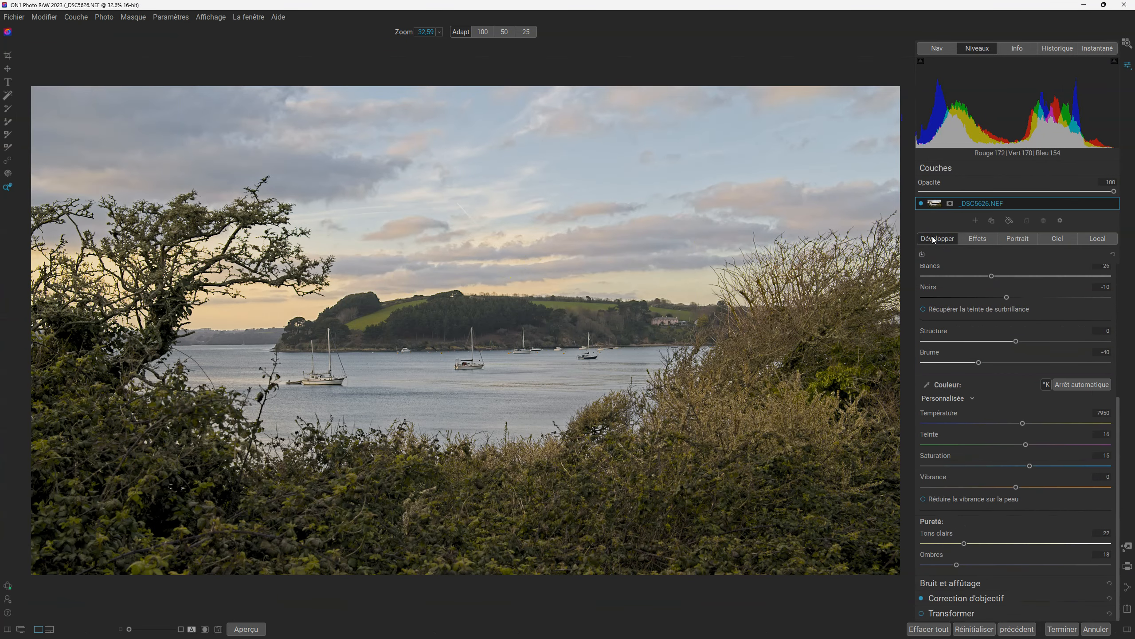
pyautogui.click(204, 628)
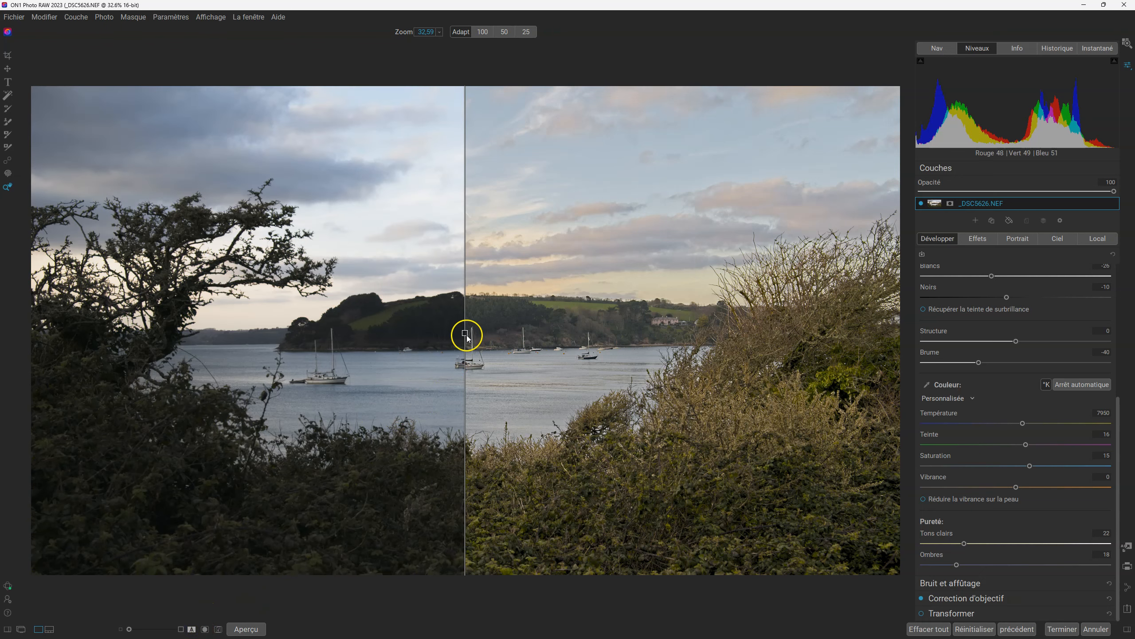
pyautogui.moveTo(464, 344); pyautogui.dragTo(15, 321)
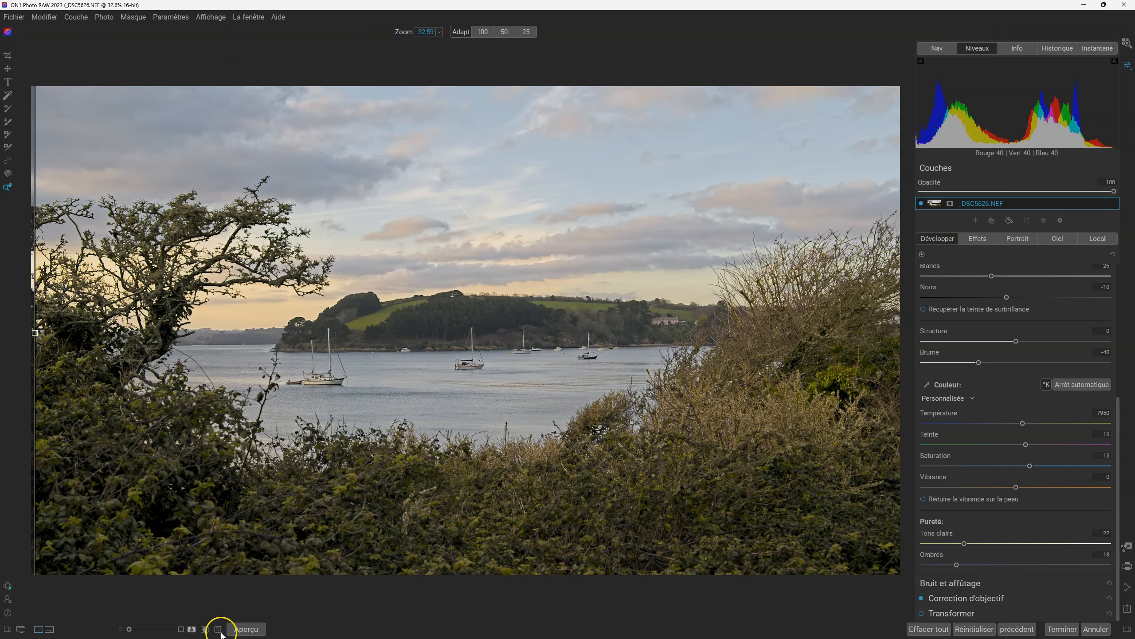
pyautogui.click(193, 631)
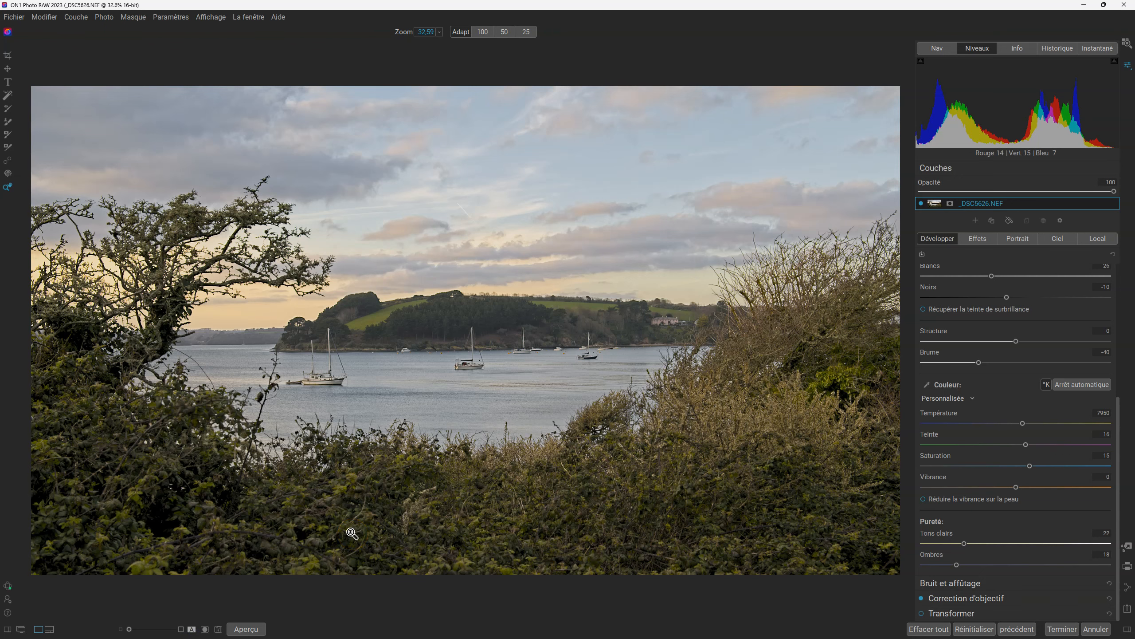
# Switch the full-image preview (Aperçu) off and on to compare the finished edit with the original
pyautogui.click(257, 630)
pyautogui.click(258, 631)
pyautogui.click(258, 630)
pyautogui.click(256, 631)
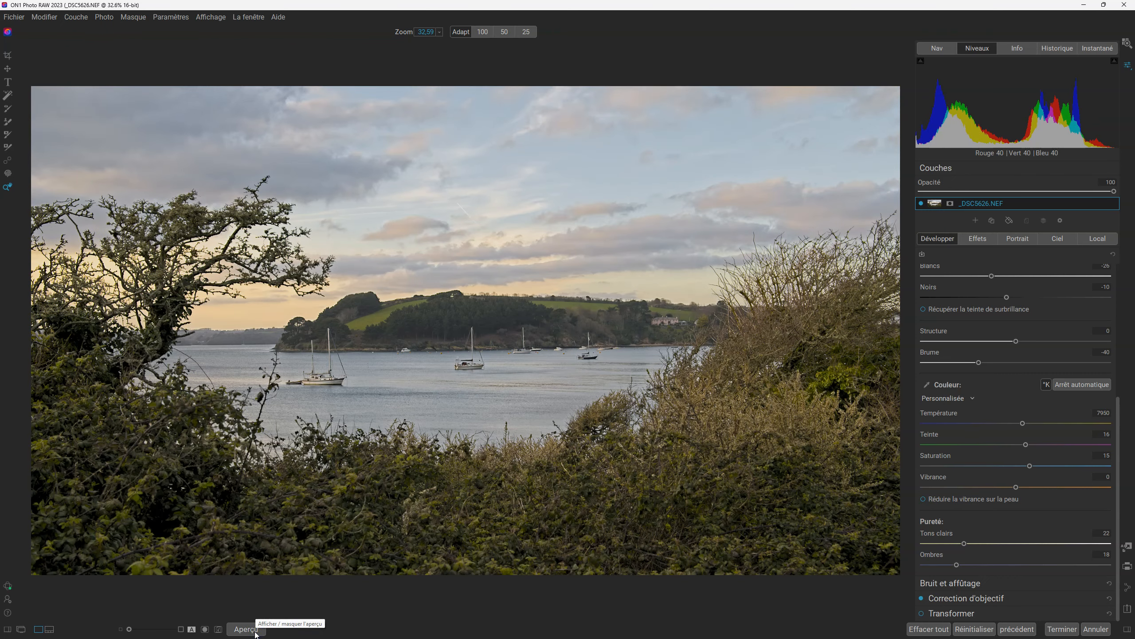